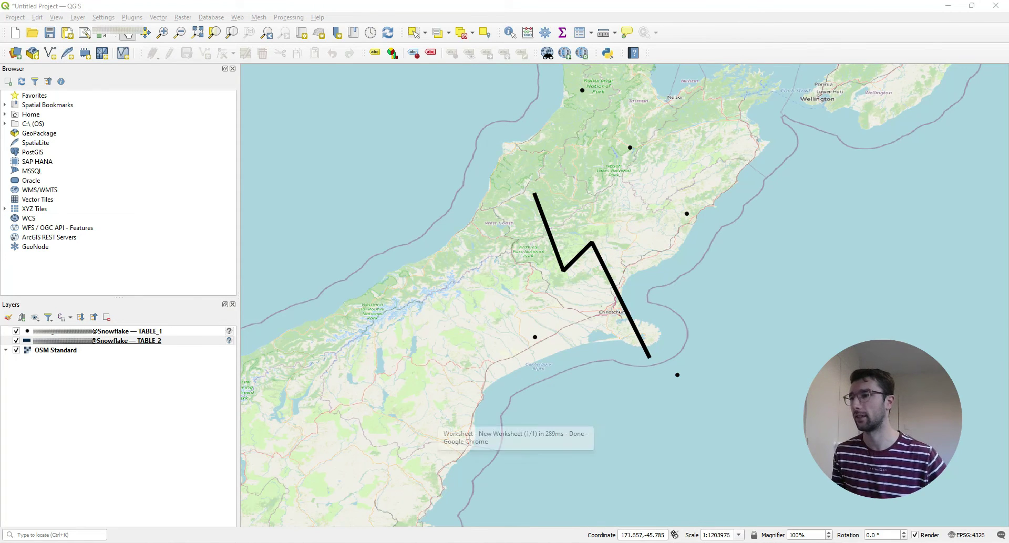
Switch from QGIS to the Snowflake worksheet in Chrome
key("alt+Tab")
Preview GEOMETRY_COLUMNS, listing TABLE_1 as POINT and TABLE_2 as LINESTRING in GEOM
left_click(655, 298)
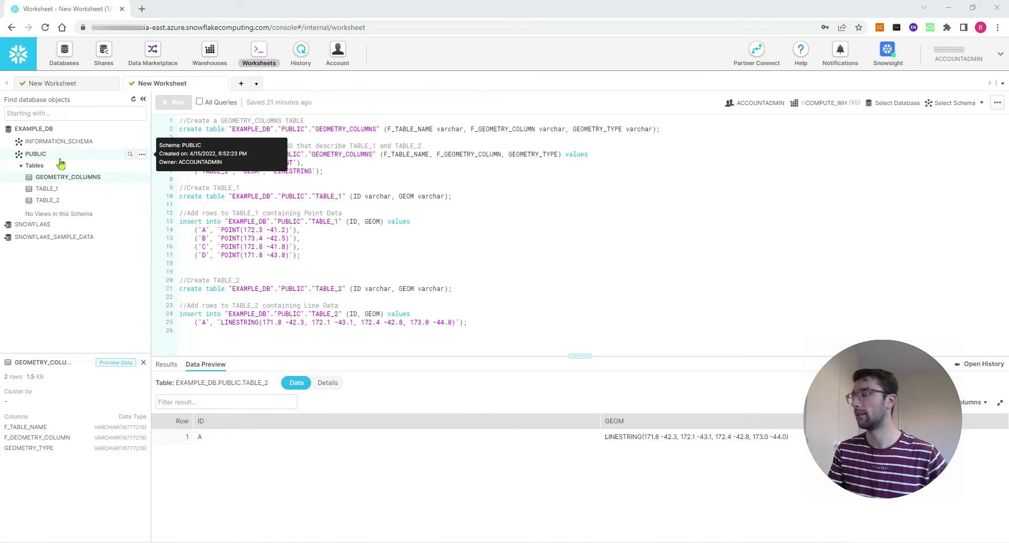
mouse_move(66, 179)
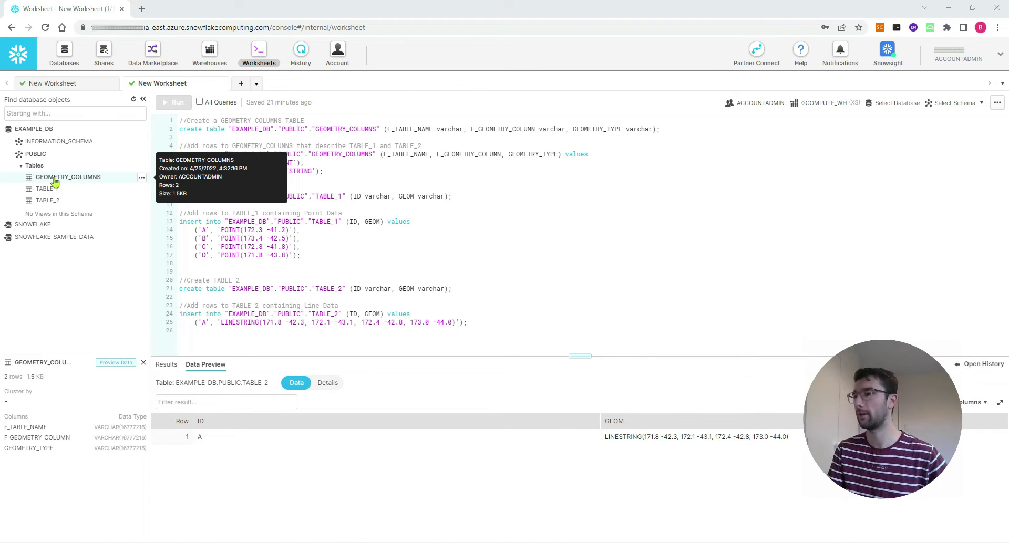
left_click(142, 179)
left_click(127, 191)
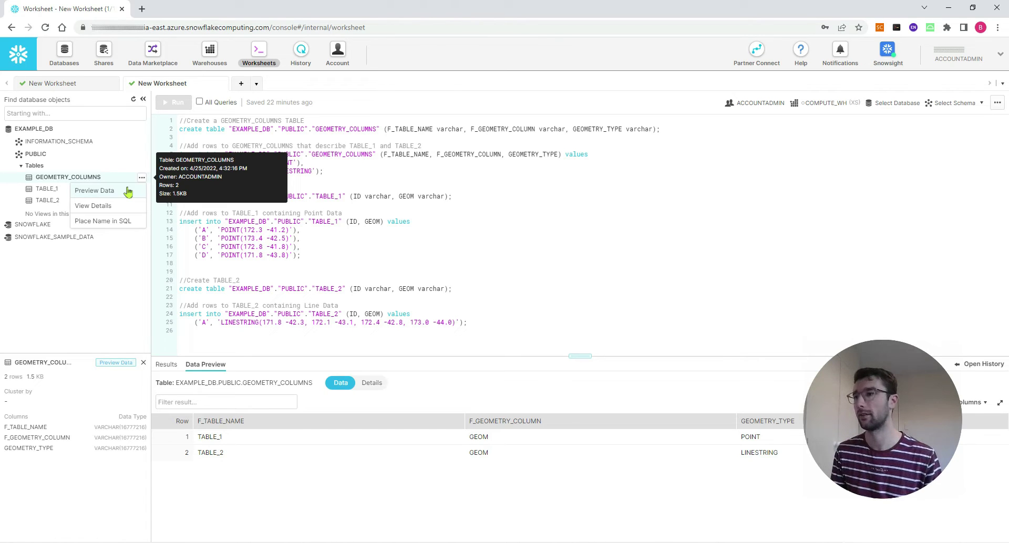
Dismiss the GEOMETRY_COLUMNS actions menu and move to TABLE_1 in the object tree
left_click(128, 192)
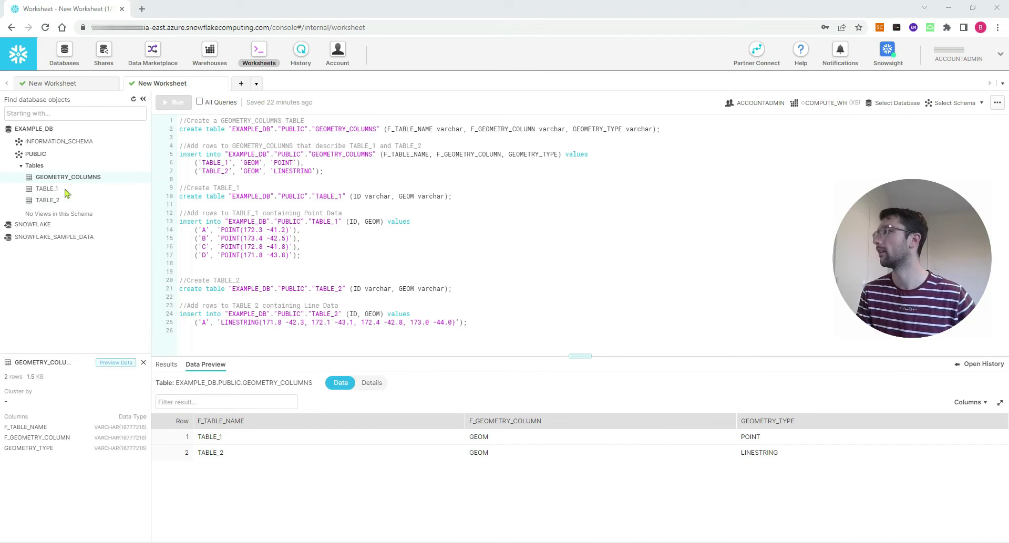
mouse_move(64, 193)
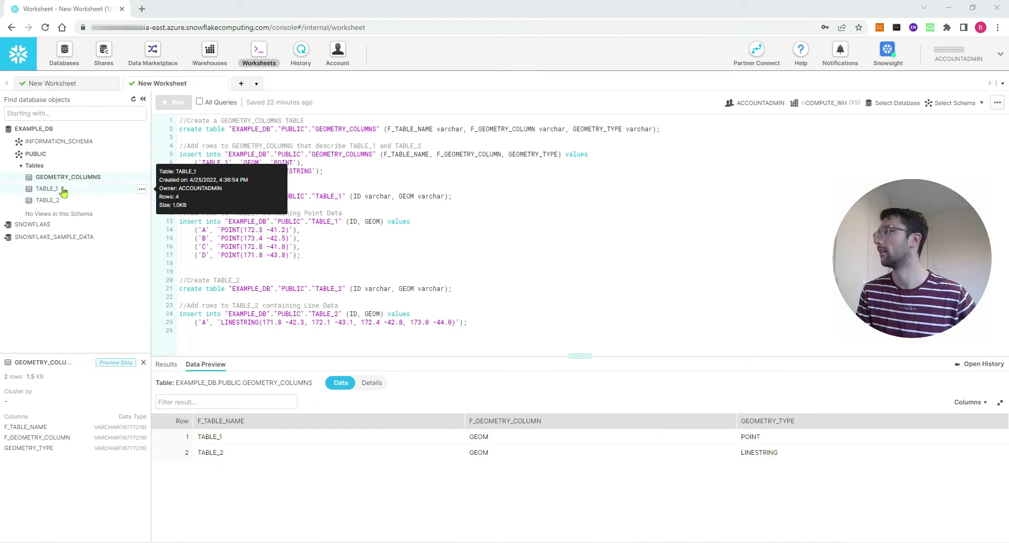
Preview TABLE_1's point rows A through E, then bring up TABLE_2's actions menu
left_click(142, 191)
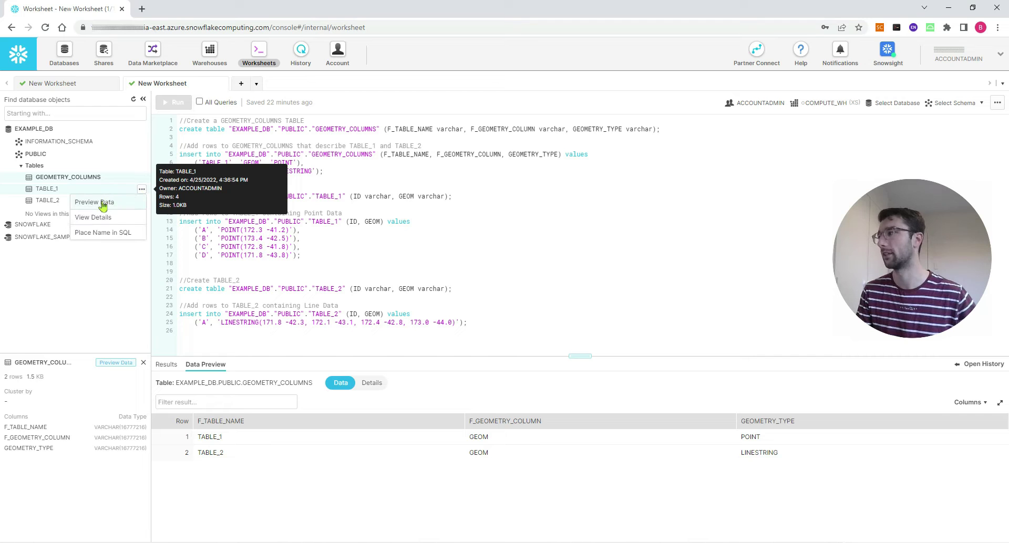
left_click(102, 204)
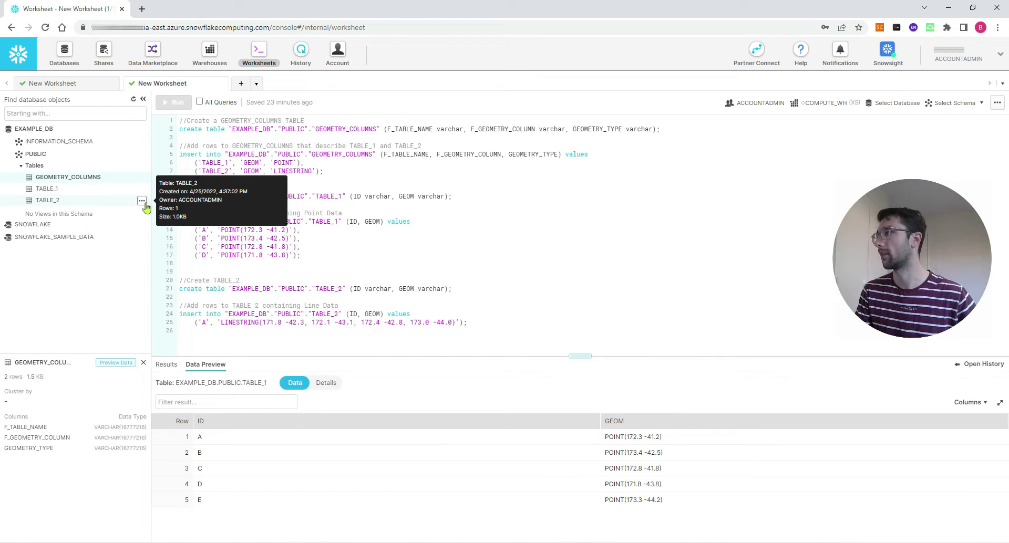
left_click(142, 201)
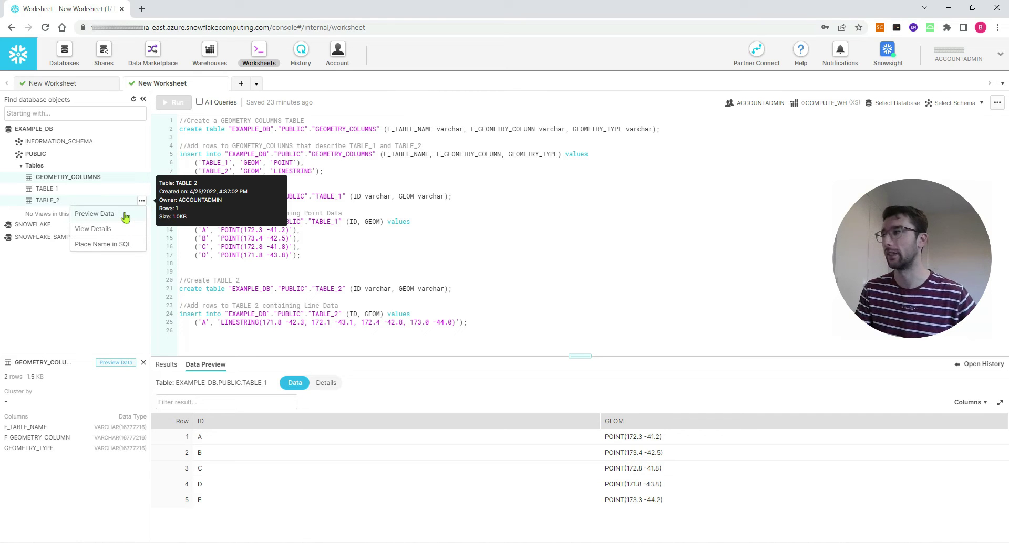
Preview TABLE_2's single LINESTRING row A
left_click(125, 215)
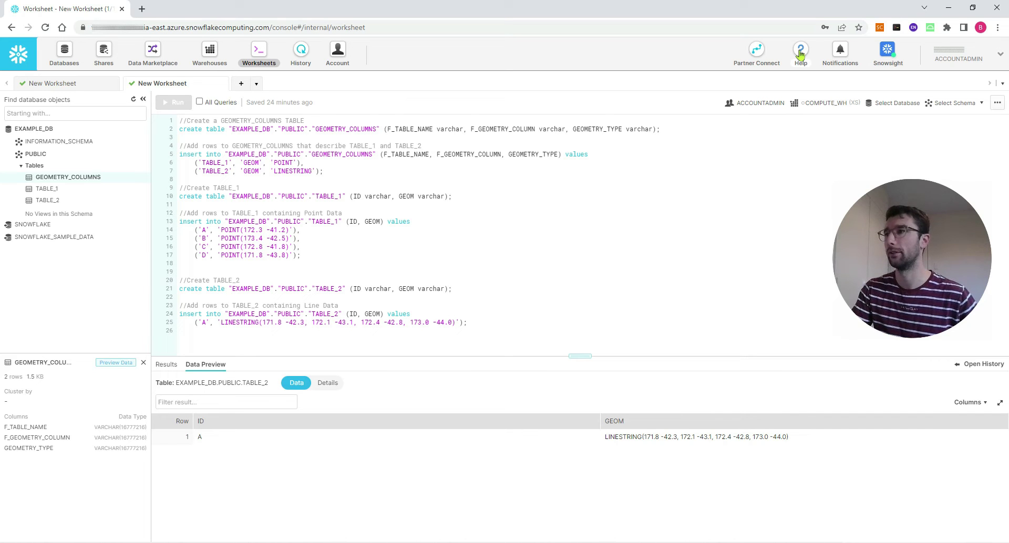
left_click(800, 55)
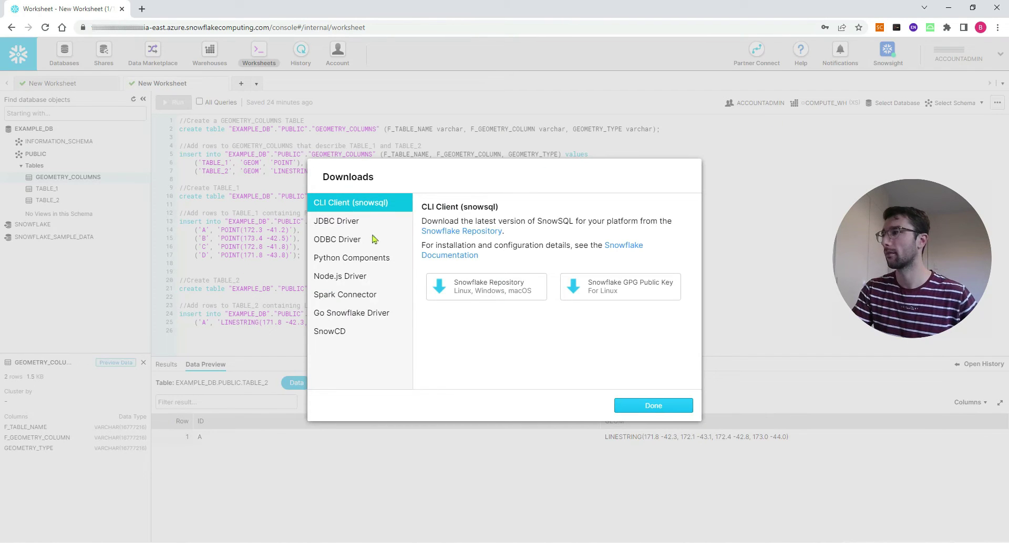
left_click(361, 243)
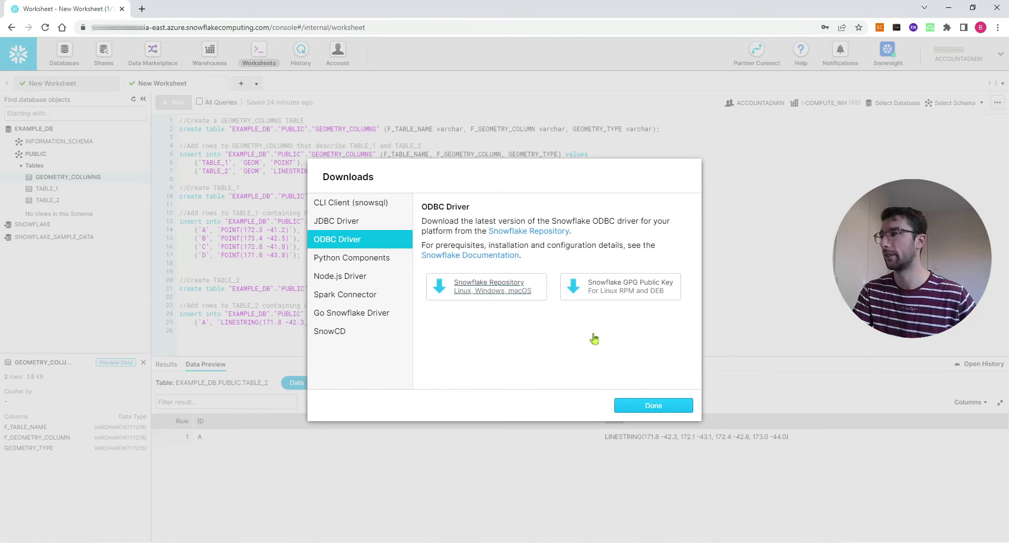
left_click(652, 406)
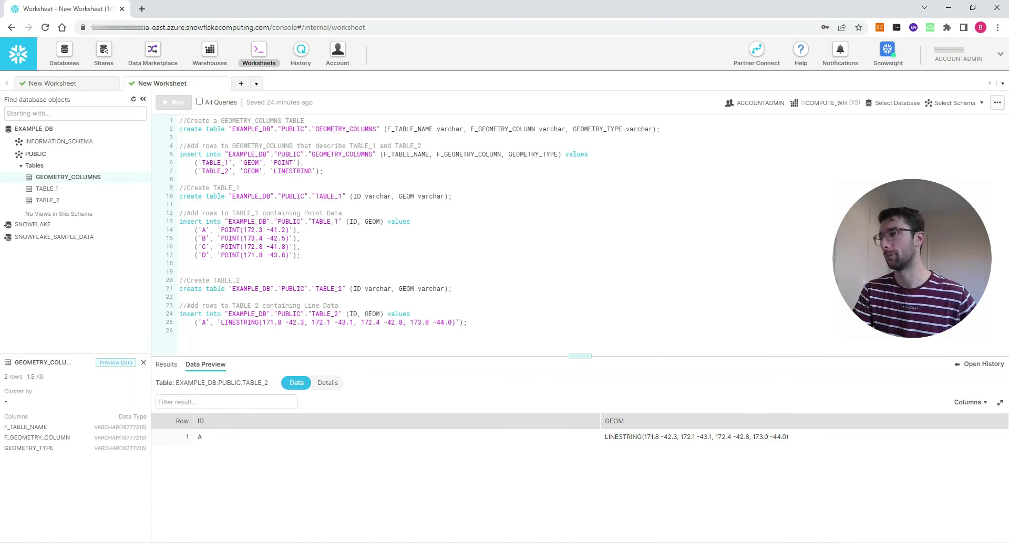
Launch ODBC Data Sources (64-bit) via Windows search and reposition its window
left_click(410, 536)
type("odbc")
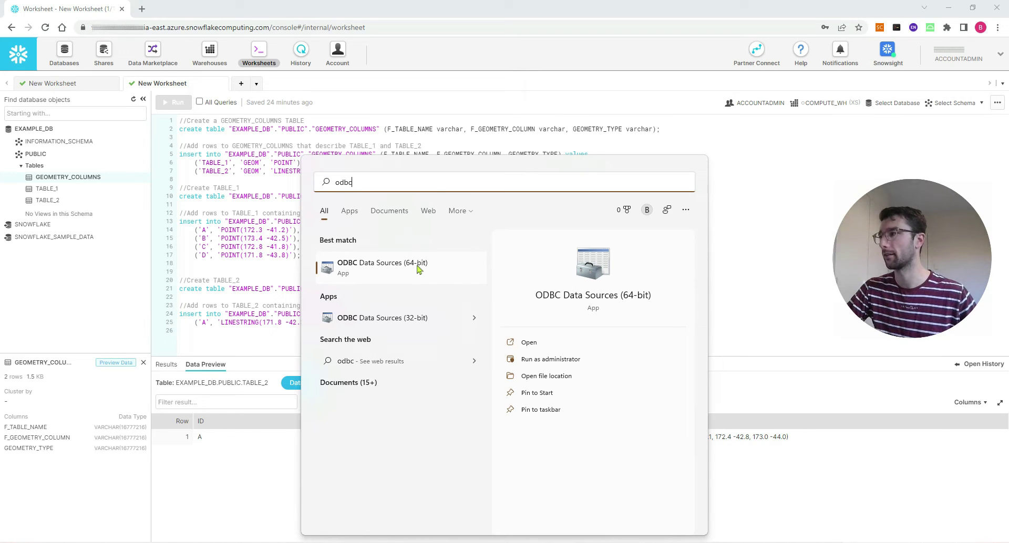
left_click(419, 270)
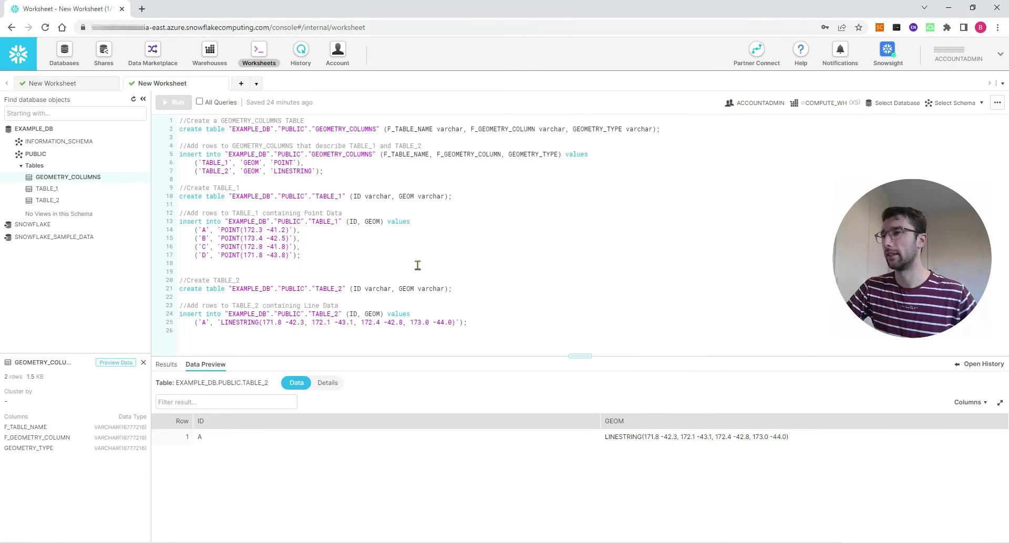
left_click_drag(481, 184, 473, 169)
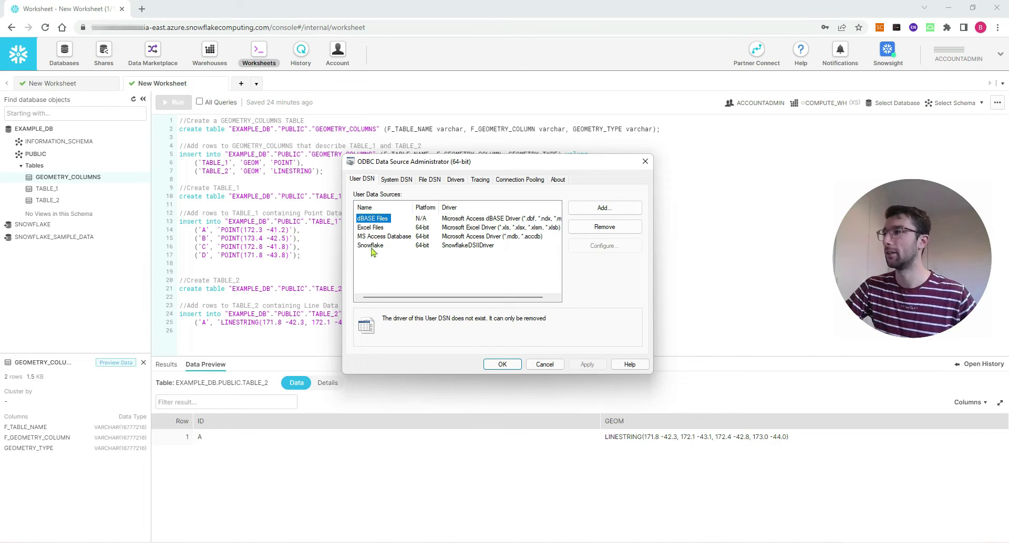
Add a new user DSN based on the SnowflakeDSIIDriver driver
left_click(371, 245)
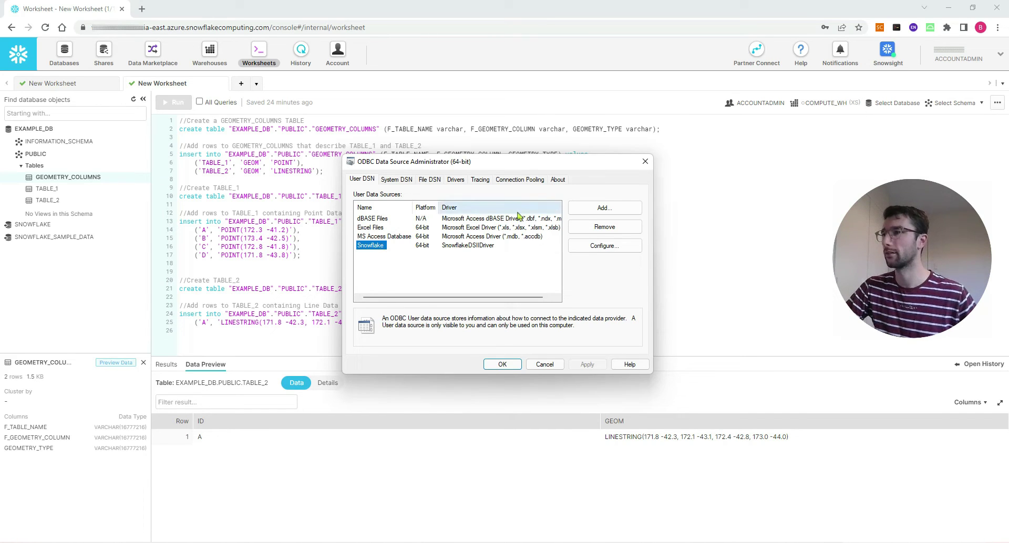
left_click(615, 210)
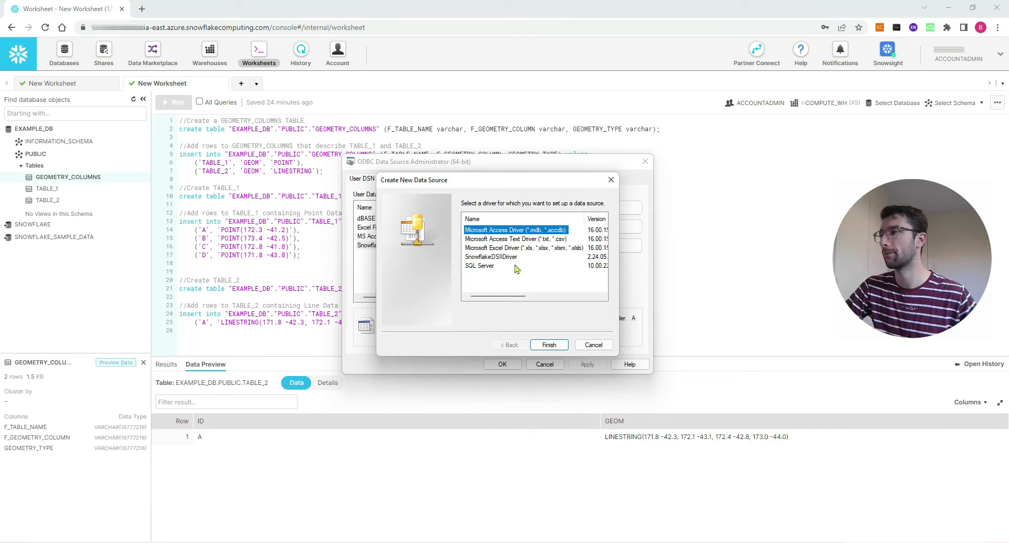
left_click(498, 260)
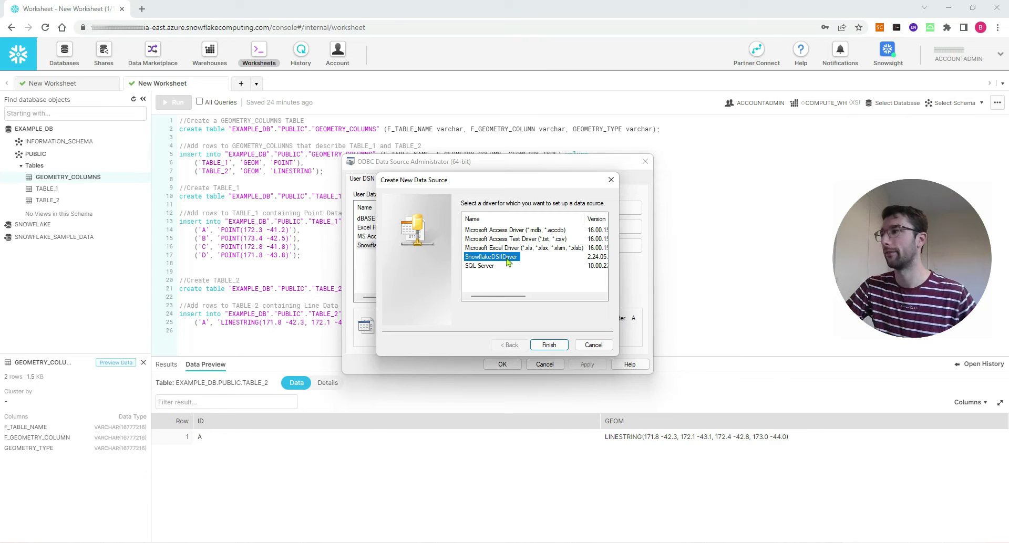
left_click(548, 345)
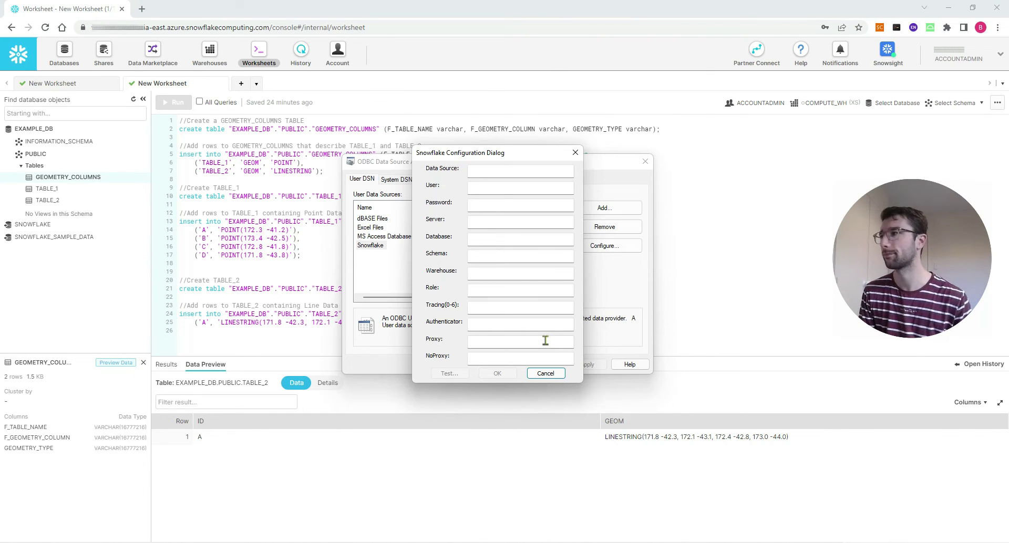
Place the cursor in the empty Data Source field of the Snowflake form
left_click(495, 169)
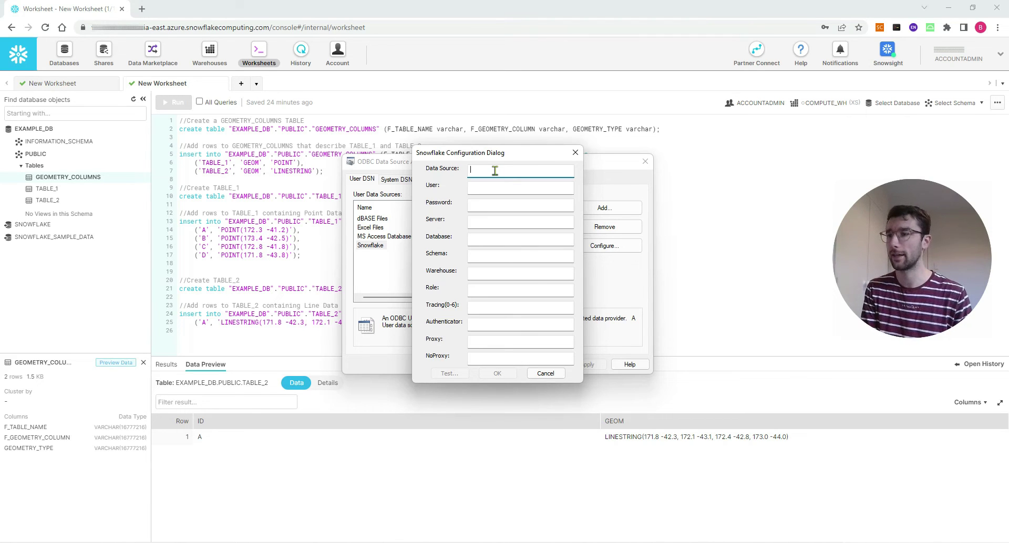
Name the data source 'Snowflake' and enter the account user name and password
type("Snow")
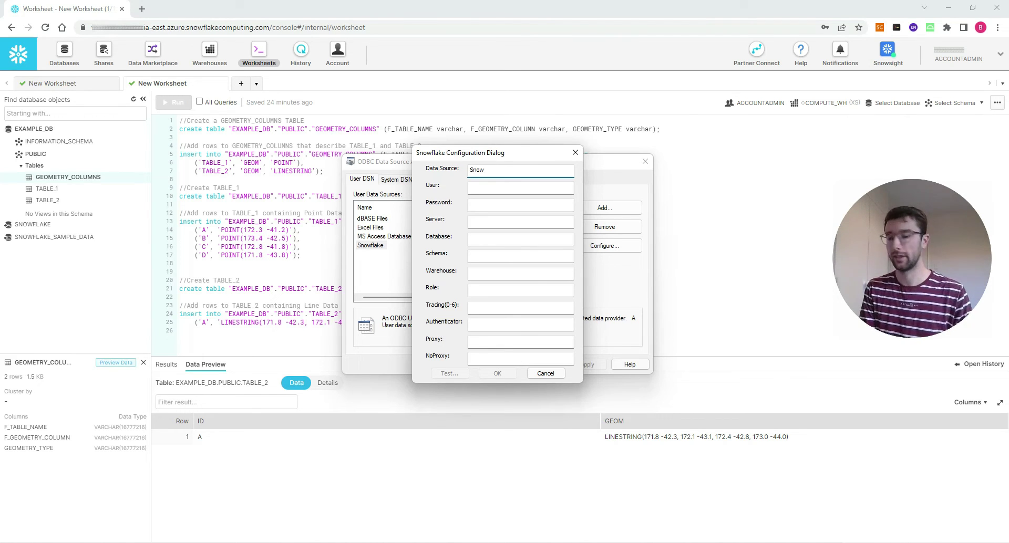
type("flake")
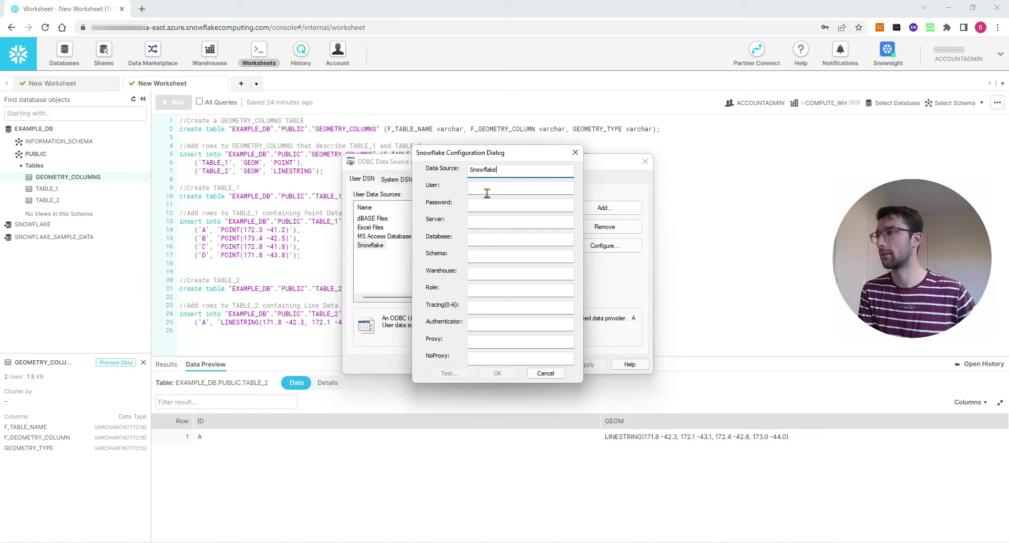
left_click(493, 187)
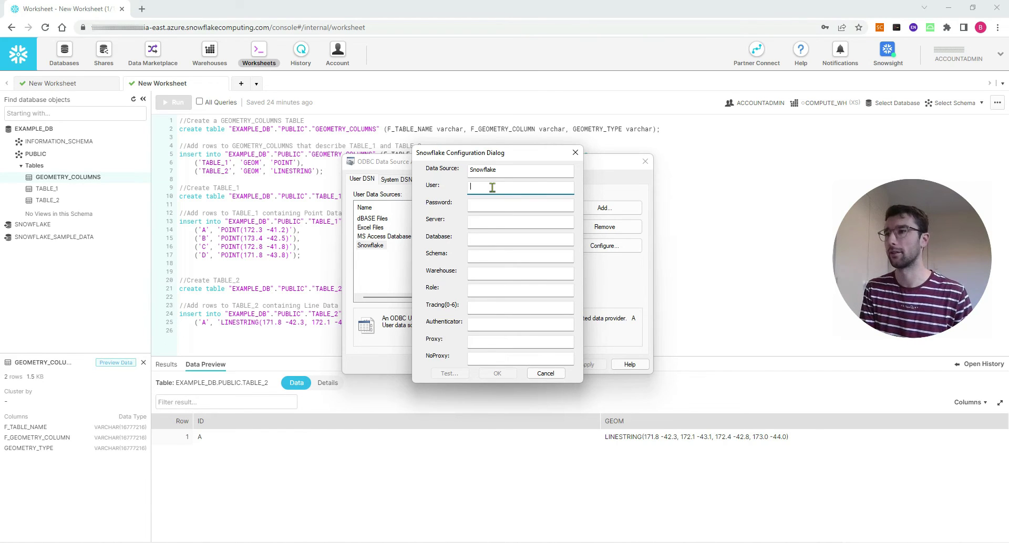
key("ctrl+v")
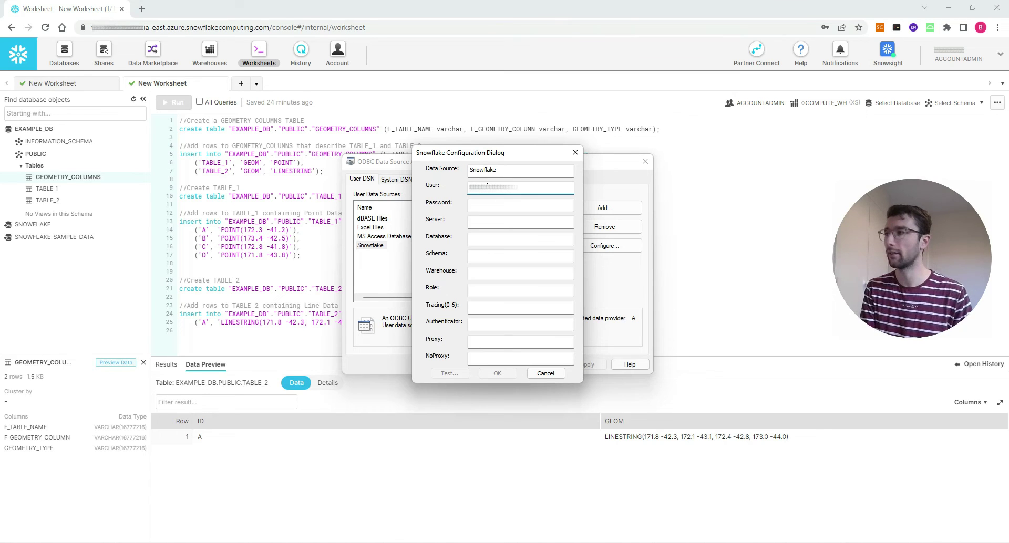
left_click(521, 205)
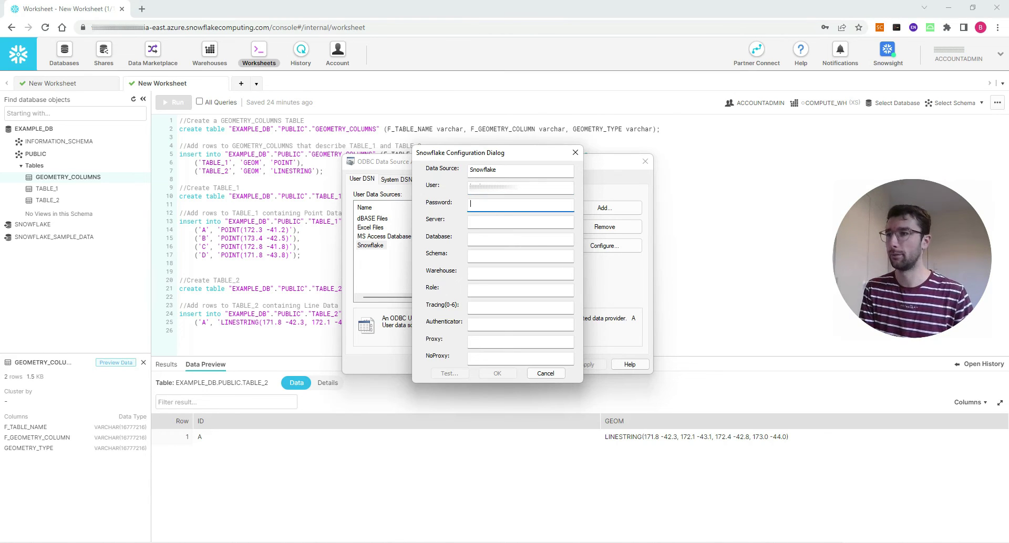
type("*********")
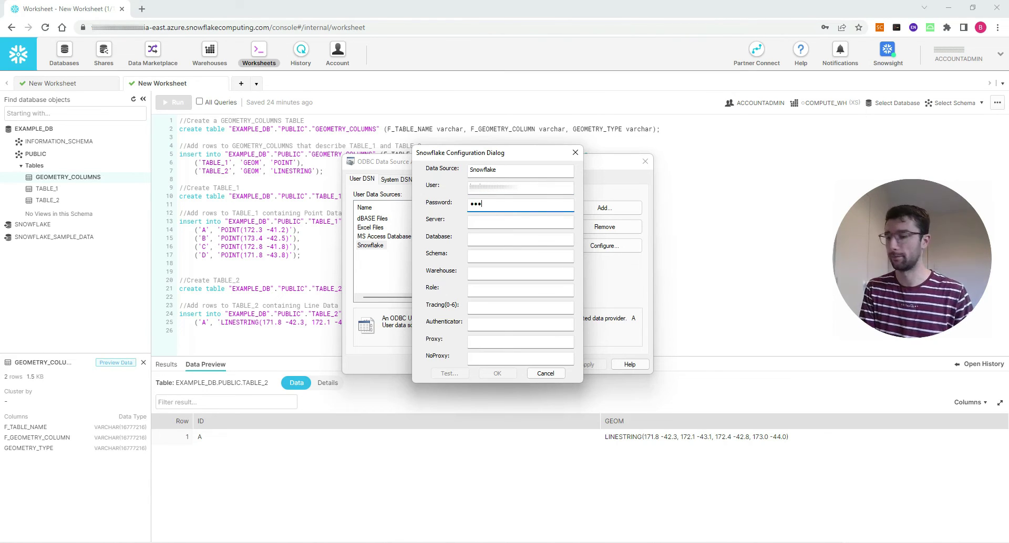
type("*")
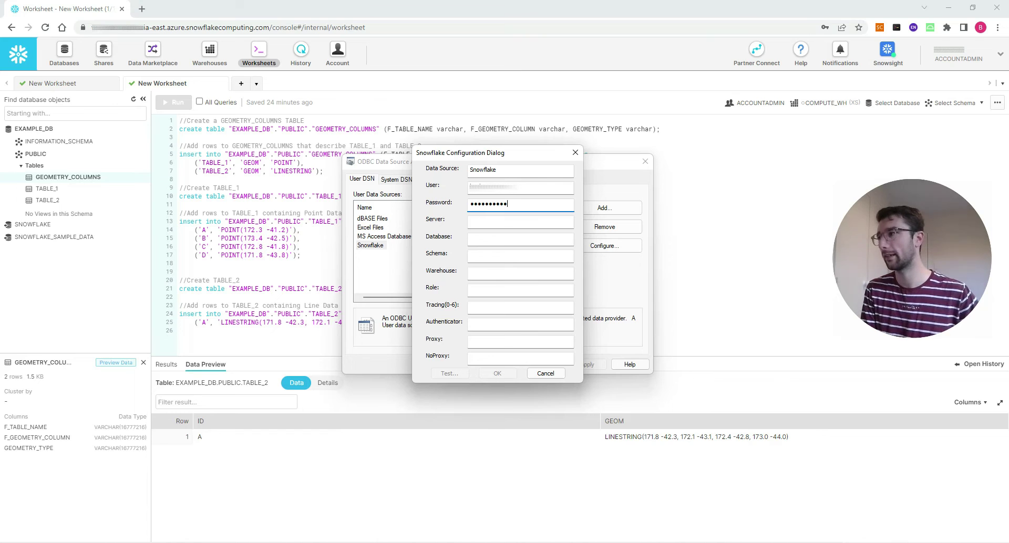
key("Tab")
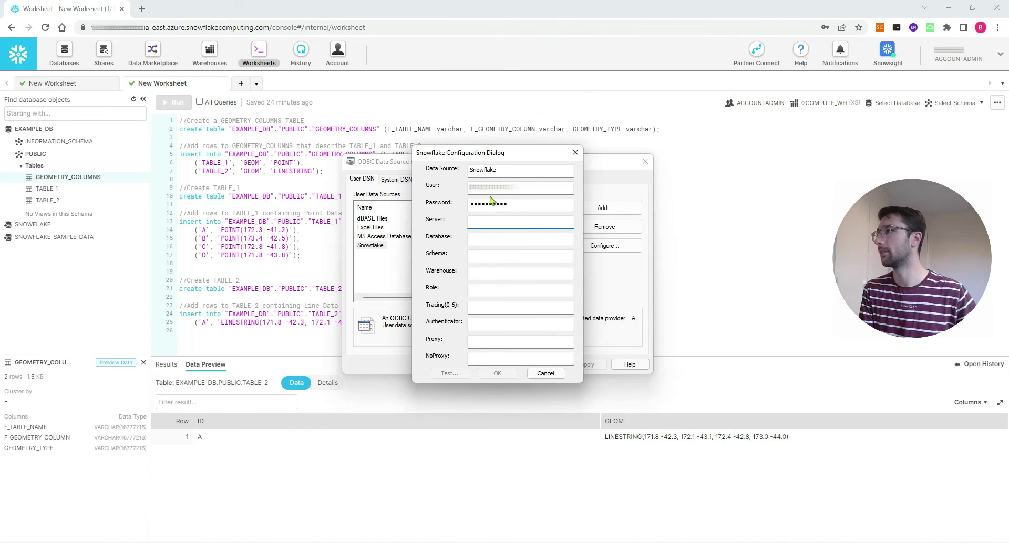
Copy the account host from the browser address bar into the Server field
left_click(271, 31)
left_click(227, 27)
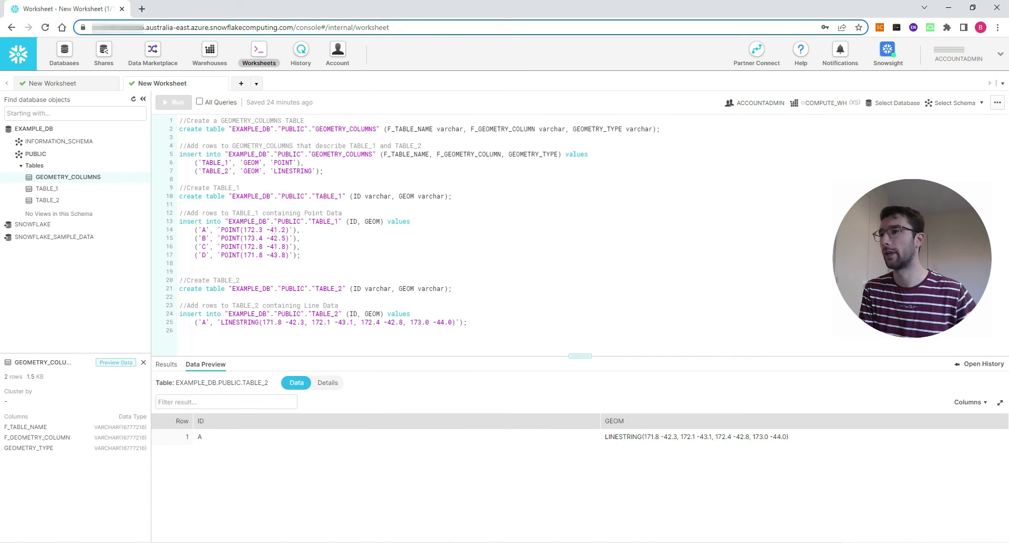
left_click_drag(93, 27, 292, 27)
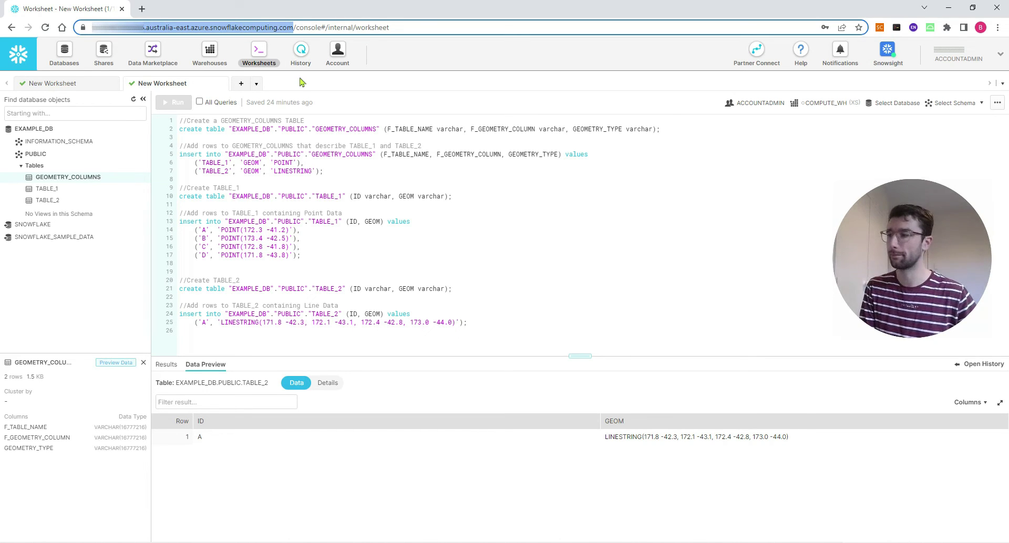
key("alt+Tab")
type("ilia-east.azure.snowflakecomputing.com")
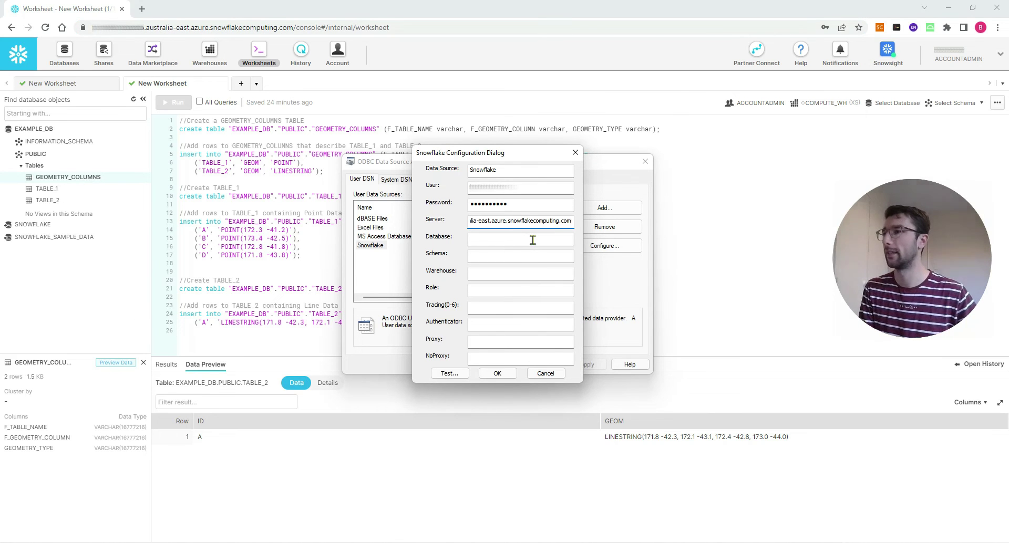
left_click(527, 240)
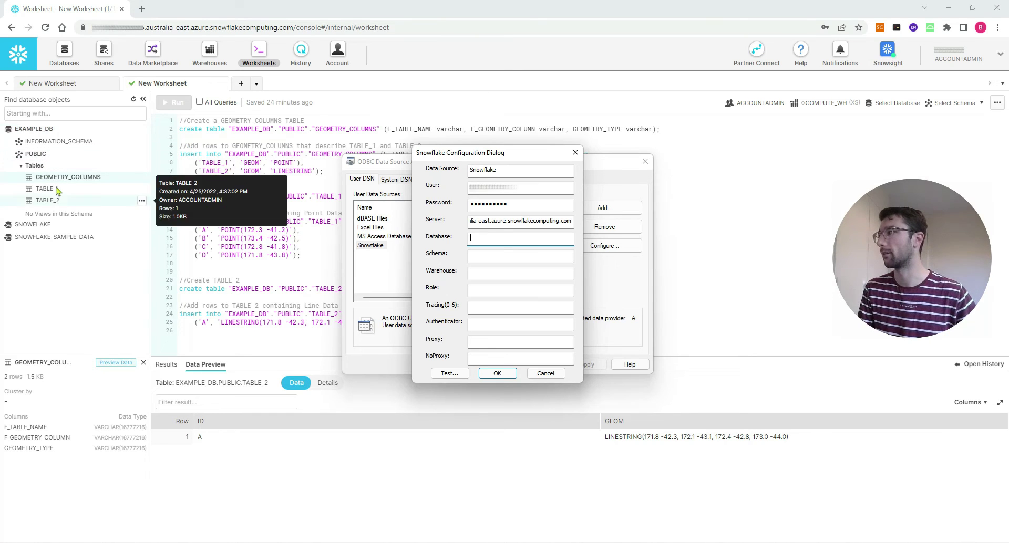
Fill in Database EXAMPLE_DB, Schema PUBLIC, Warehouse COMPUTE_WH and Role ACCOUNTADMIN
type("EXAMPLE_DB")
key("Tab")
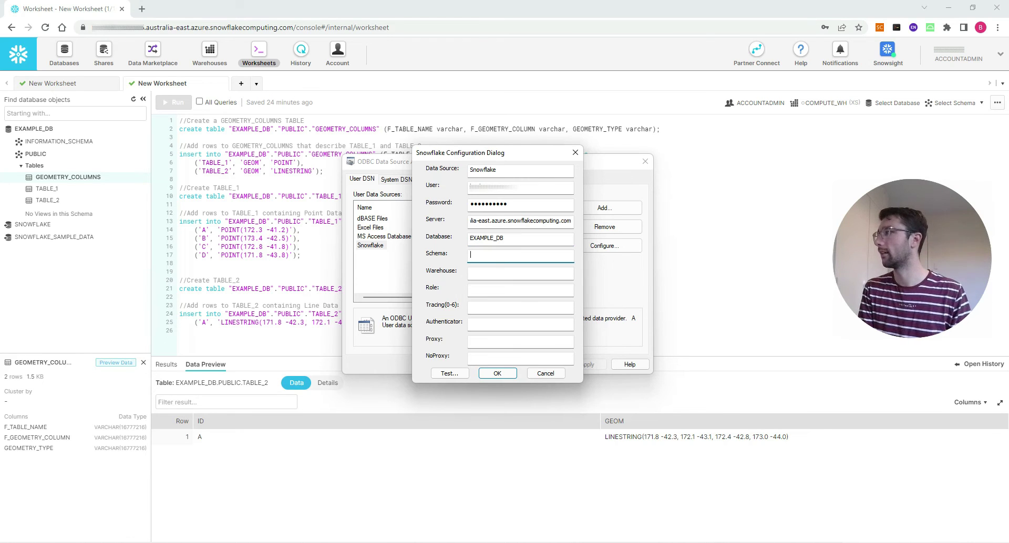
type("PUBLIC")
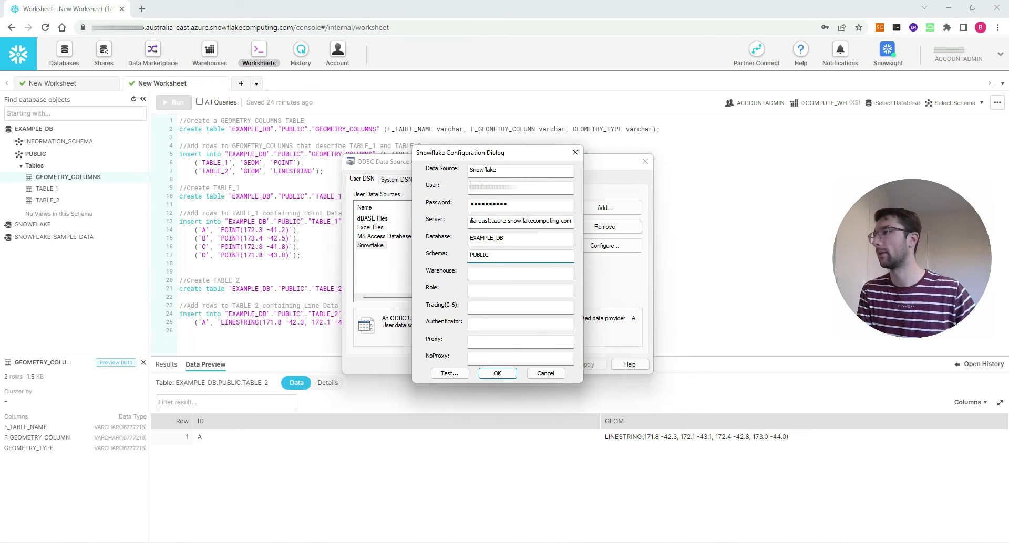
left_click(504, 271)
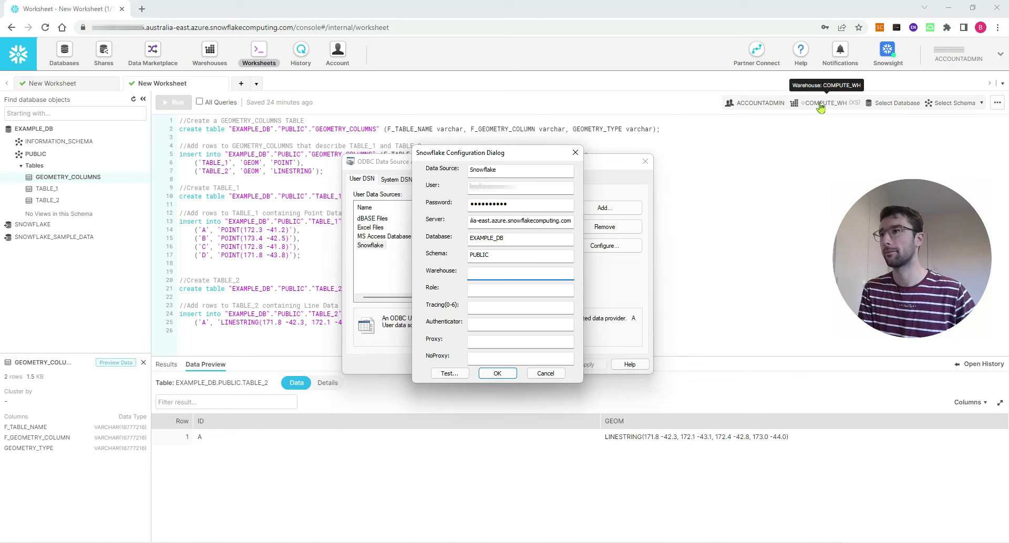
type("OMPUTE_WH")
left_click(498, 289)
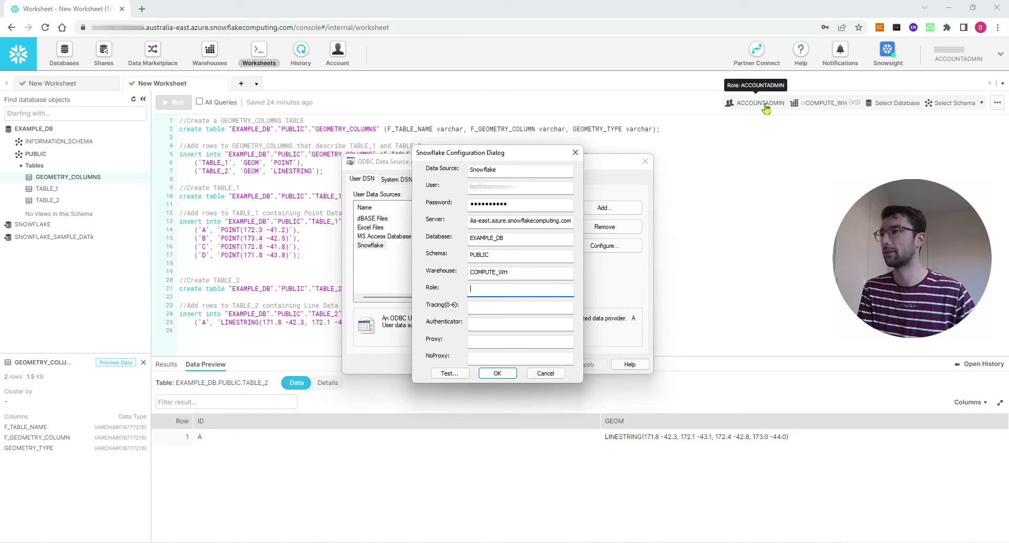
type("ACCOU")
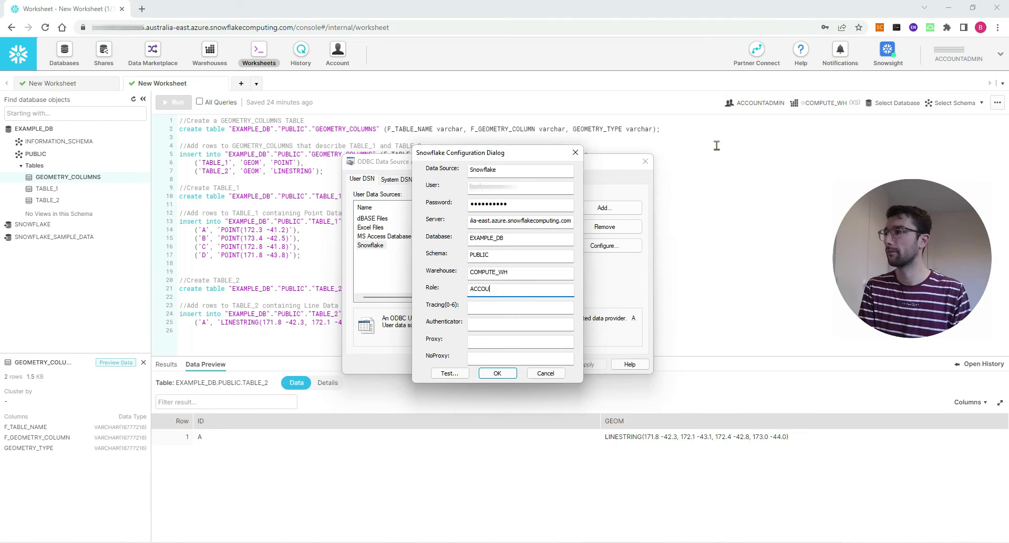
type("NTADMIN")
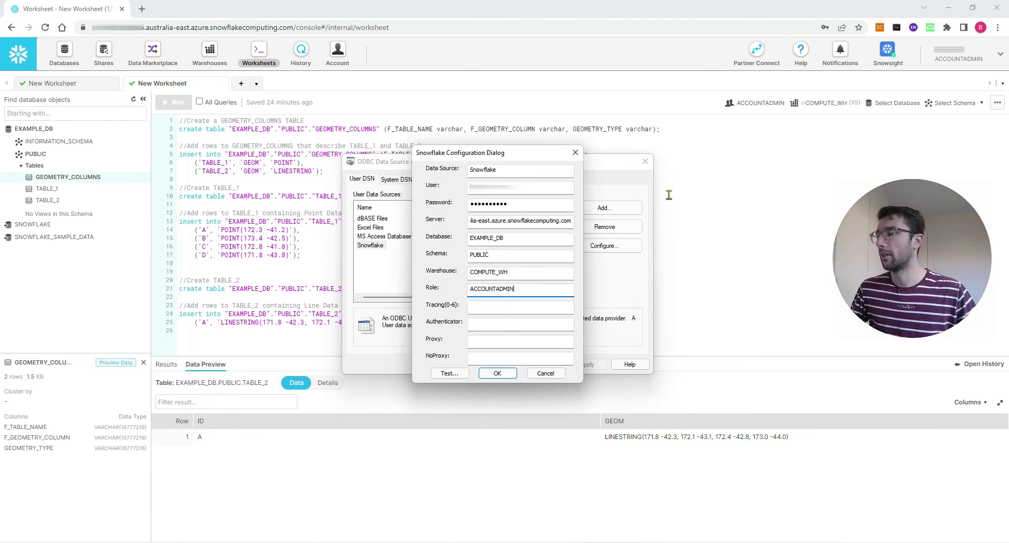
Test the Snowflake ODBC data source, confirm the successful result, and save its configuration
left_click(451, 374)
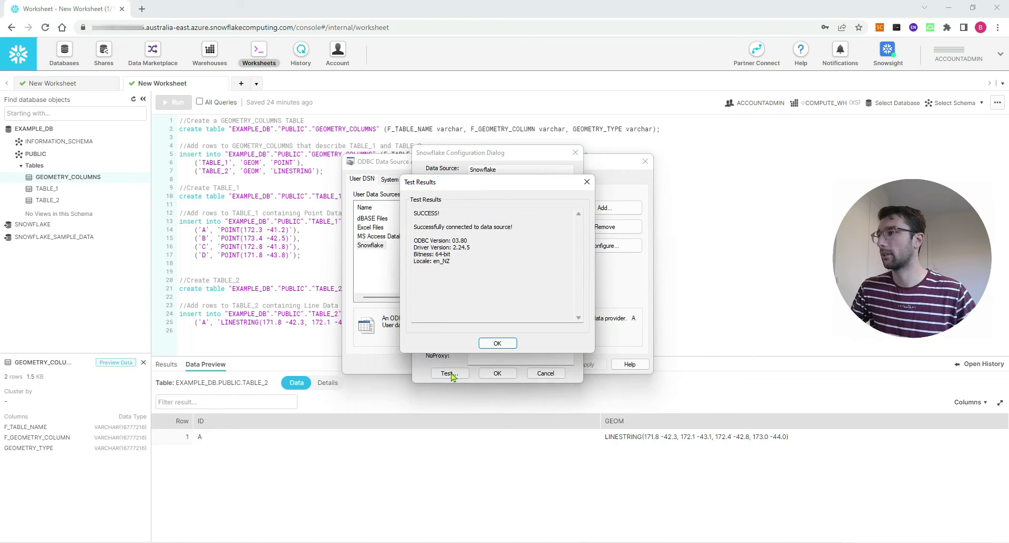
left_click(503, 344)
left_click(500, 375)
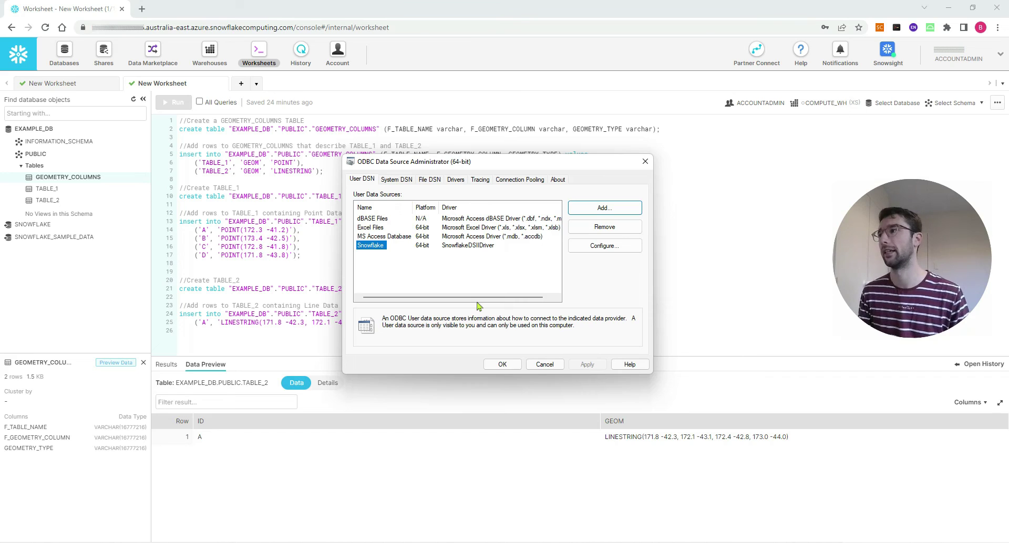
Close the ODBC administrator and remove both TABLE_1 and TABLE_2 Snowflake layers from the project
left_click(502, 365)
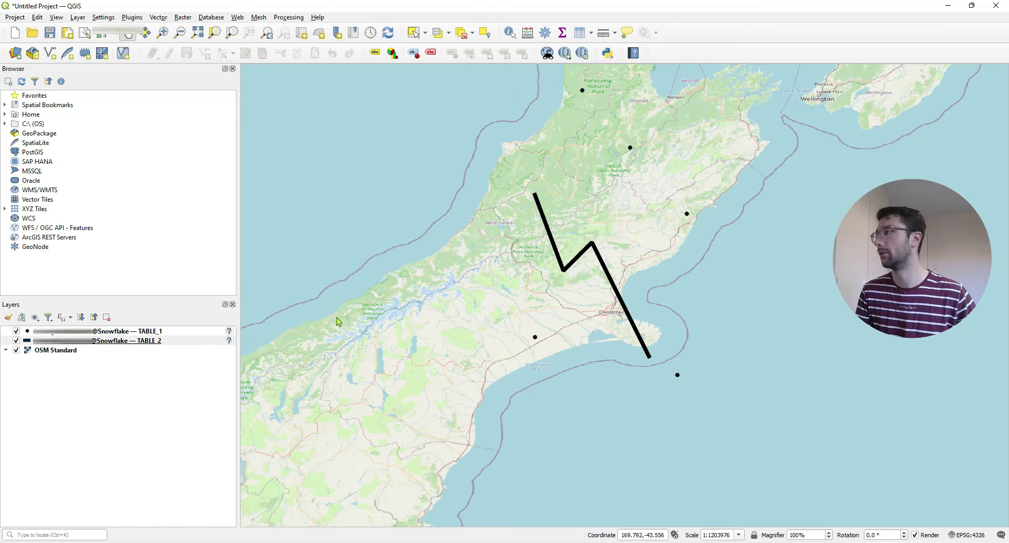
left_click(193, 333, "shift")
right_click(192, 333)
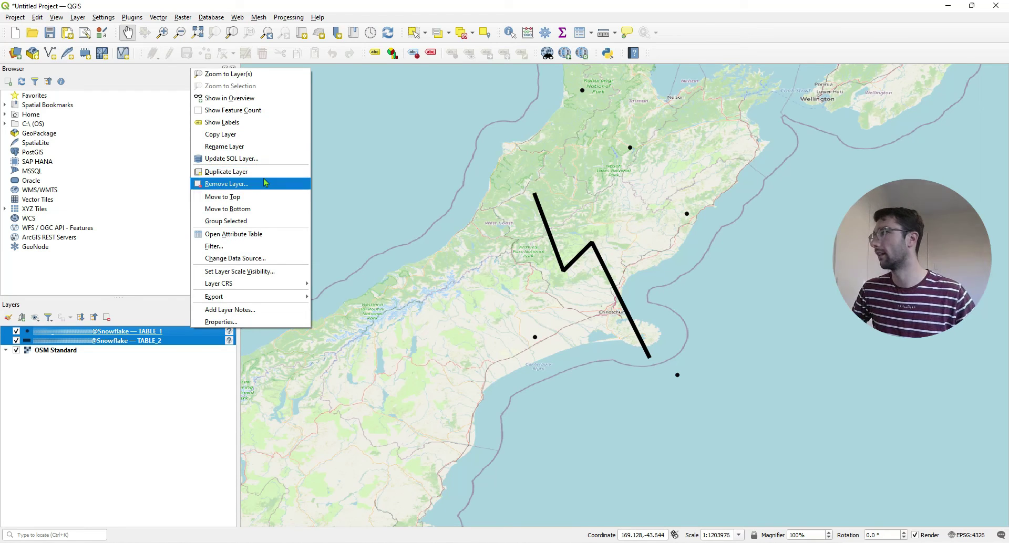
left_click(265, 184)
left_click(490, 289)
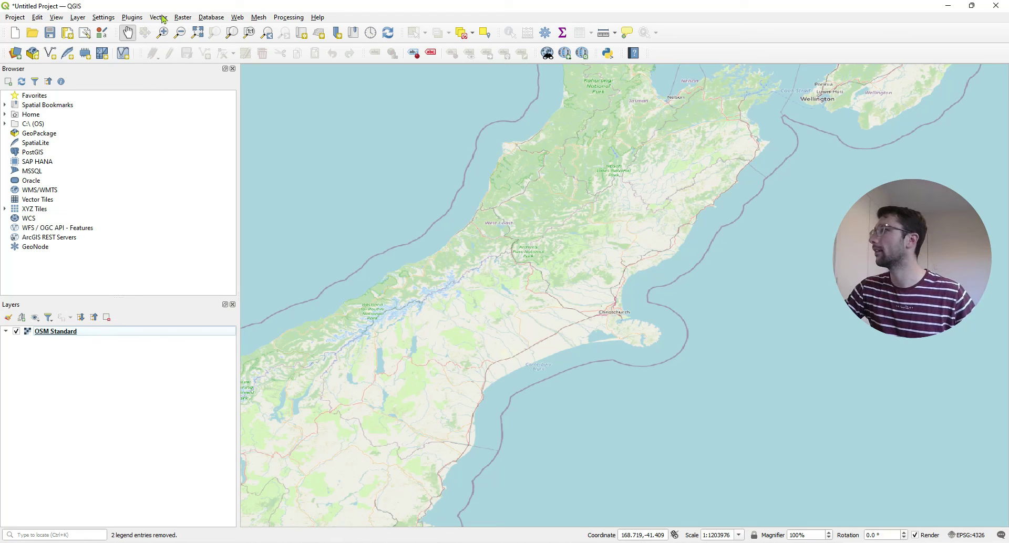
In the Data Source Manager, delete the Snowflake1 ODBC connection and begin a new connection
left_click(83, 20)
left_click(87, 31)
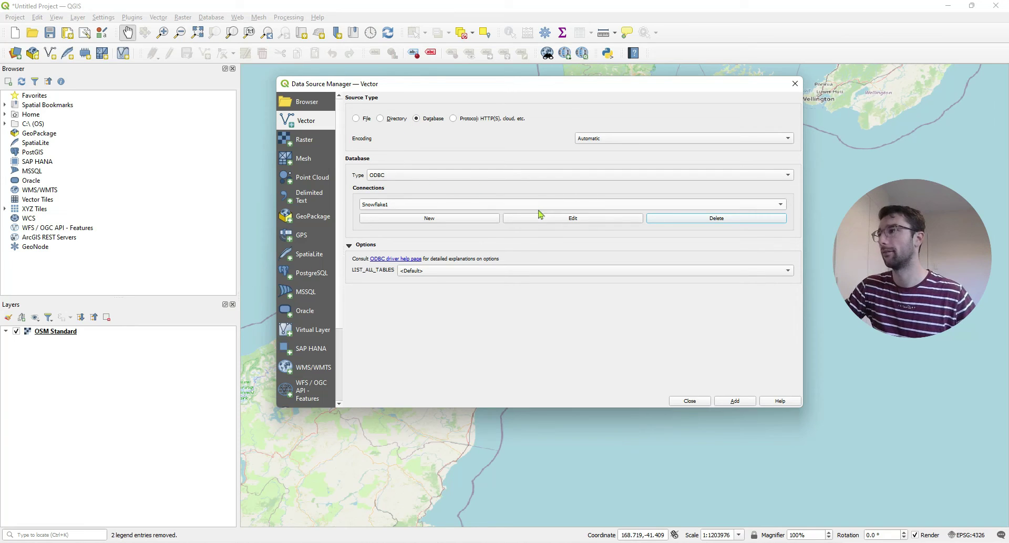
left_click(681, 221)
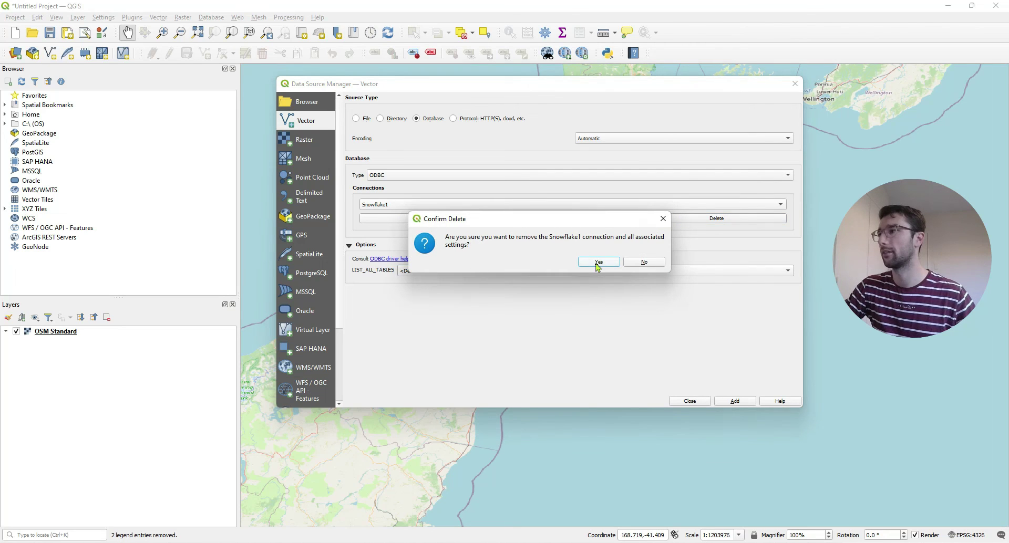
left_click(596, 265)
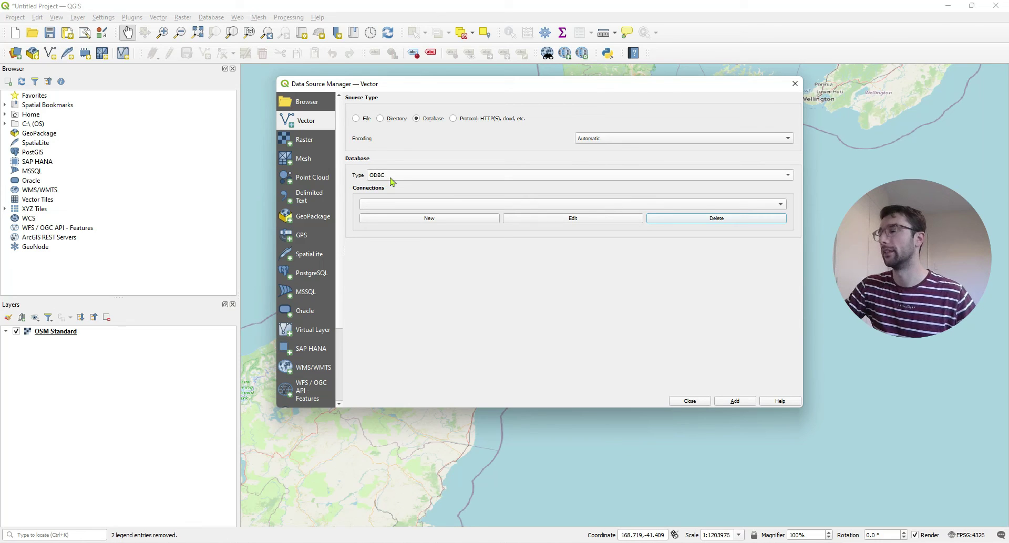
left_click(448, 221)
left_click_drag(515, 133, 557, 117)
Set the connection type to ODBC, name Snowflake_connection, host localhost, database Snowflake
left_click(621, 148)
left_click(619, 156)
left_click(612, 162)
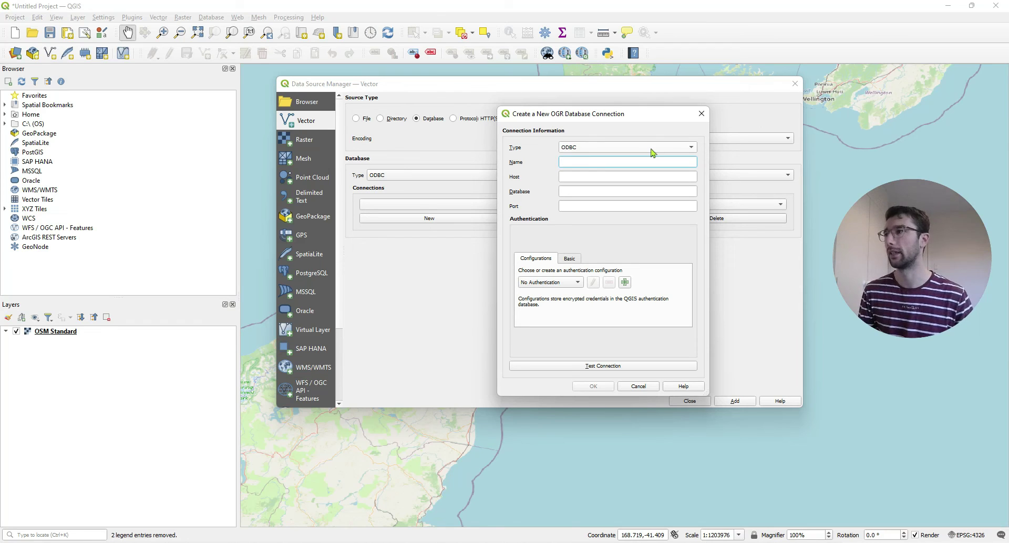
type("SNowflake")
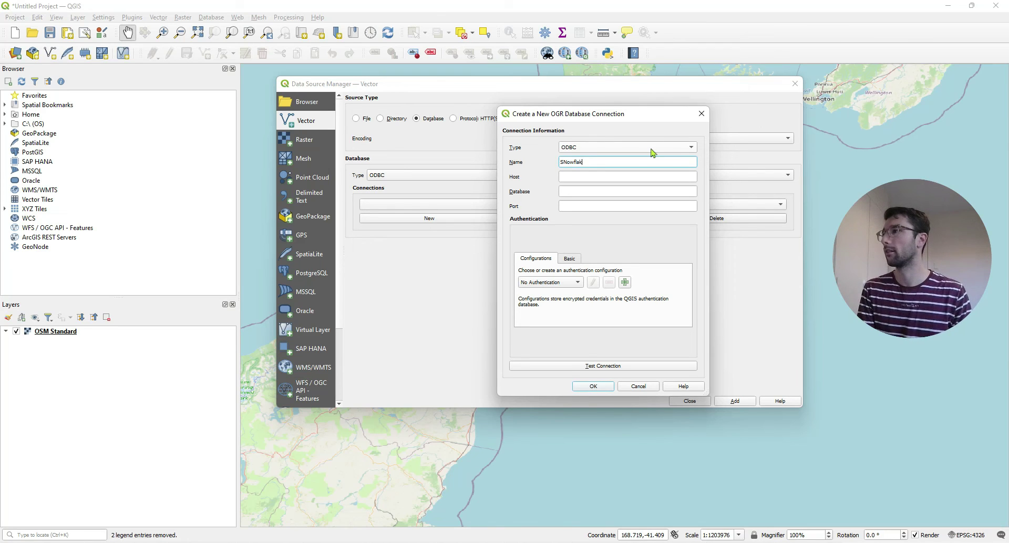
key("BackSpace")
key("BackSpace")
key("BackSpace")
key("BackSpace")
key("BackSpace")
key("BackSpace")
key("BackSpace")
key("BackSpace")
type("Snow")
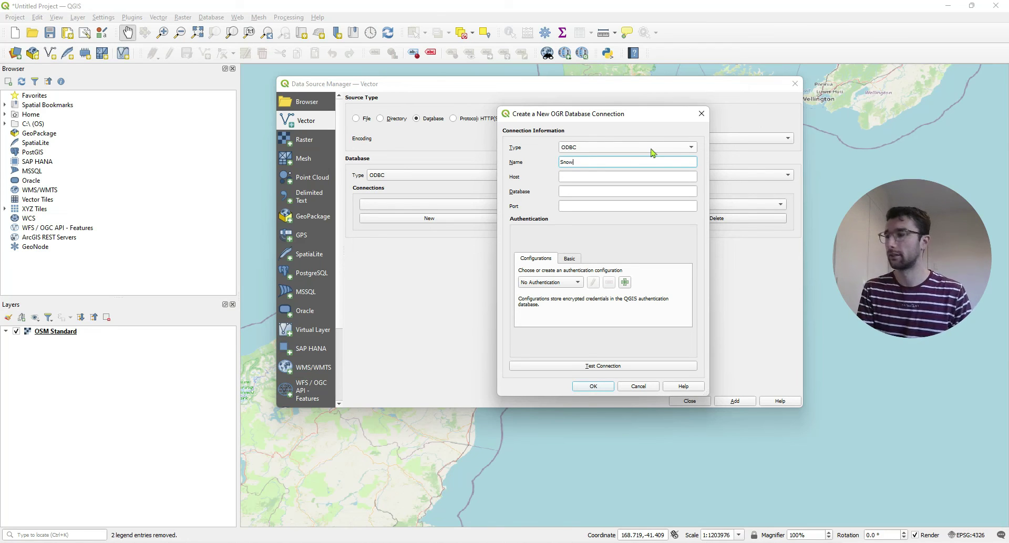
type("flake_conne")
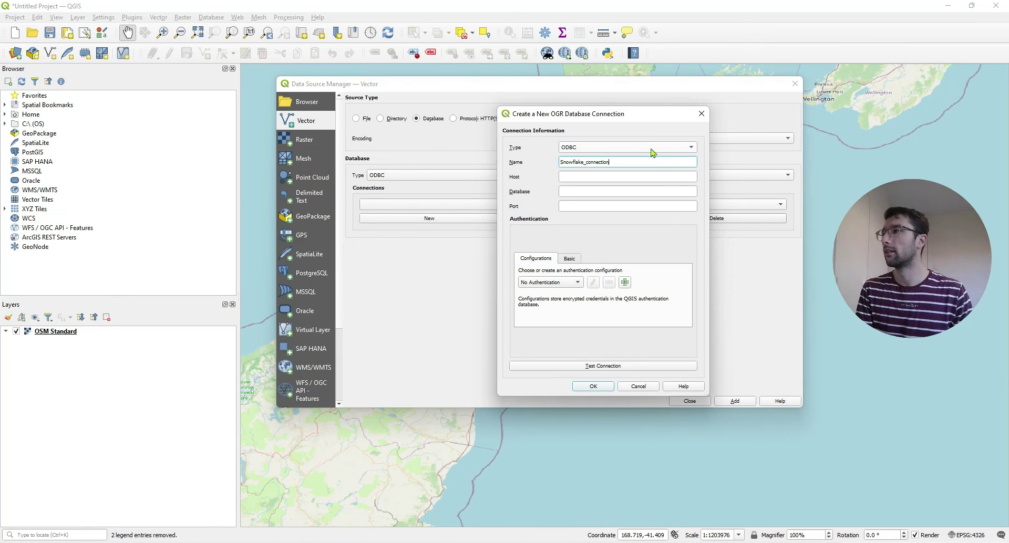
type("ction")
left_click(591, 176)
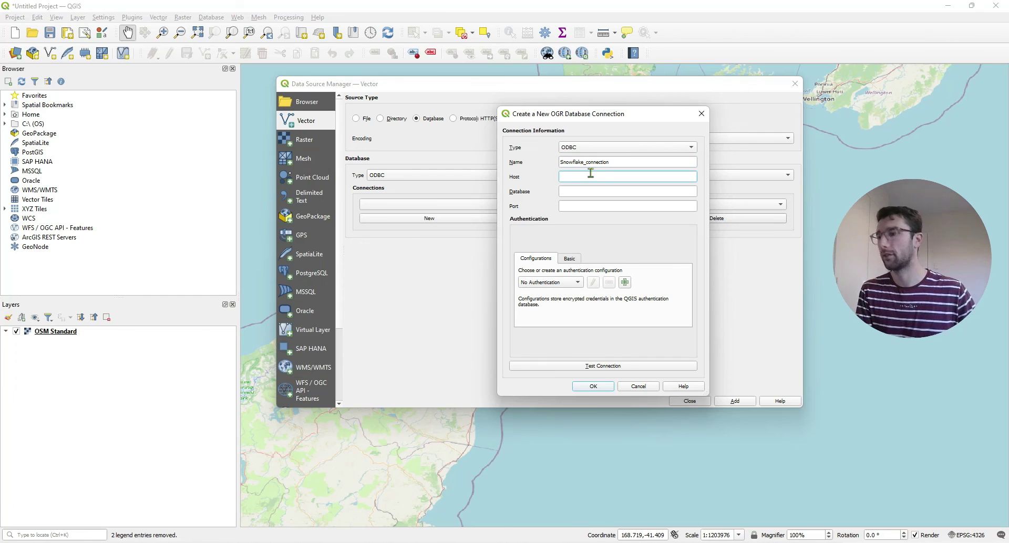
type("lo")
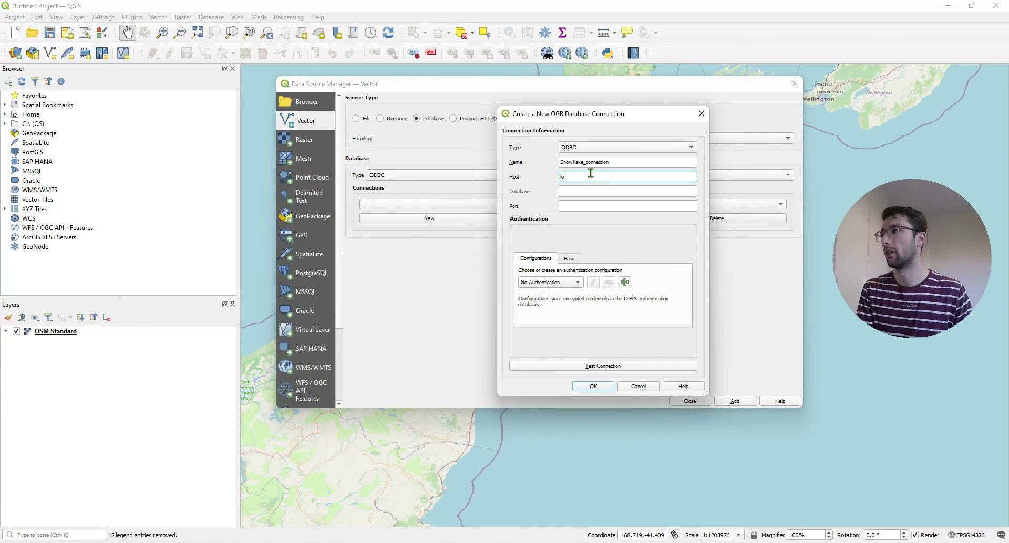
type("calhost")
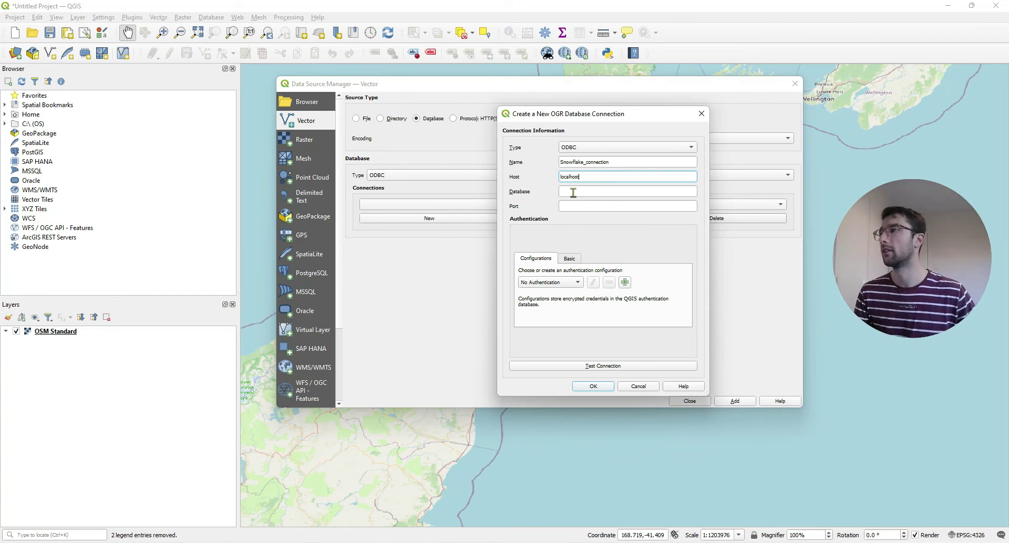
left_click(576, 190)
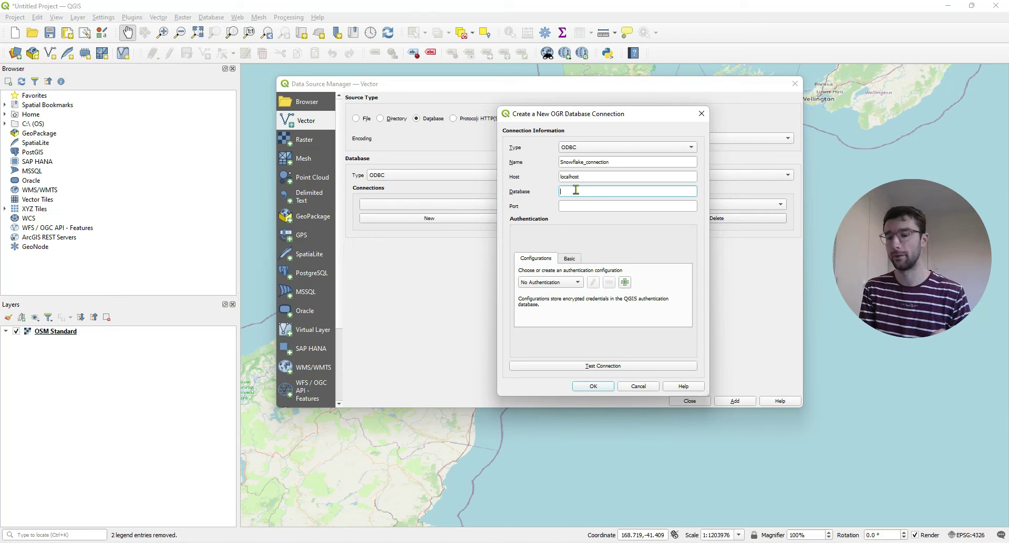
type("Snowflake")
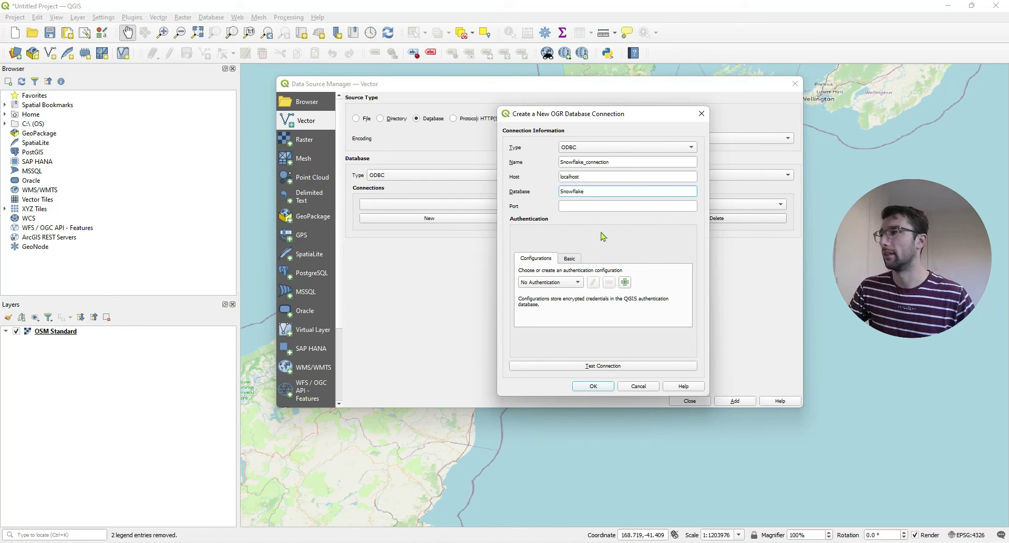
Enter the account user name and password, store both, test the connection, and save it
left_click(568, 260)
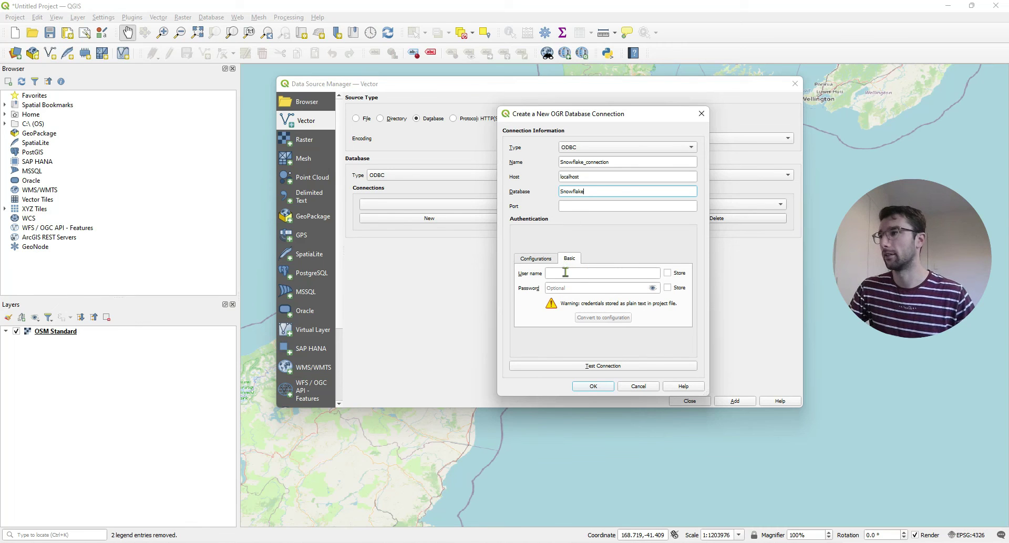
key("ctrl+v")
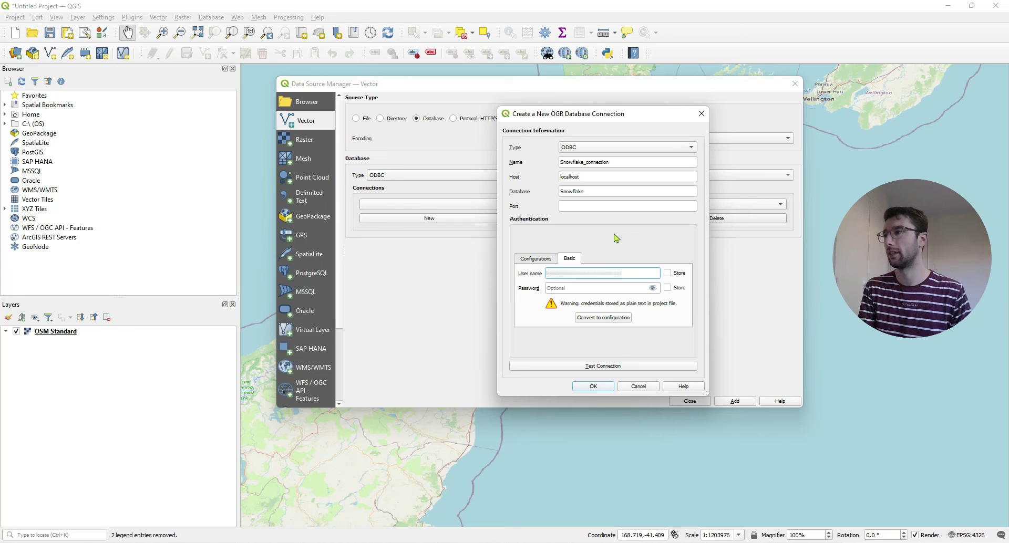
left_click(576, 286)
type("p•••••••••")
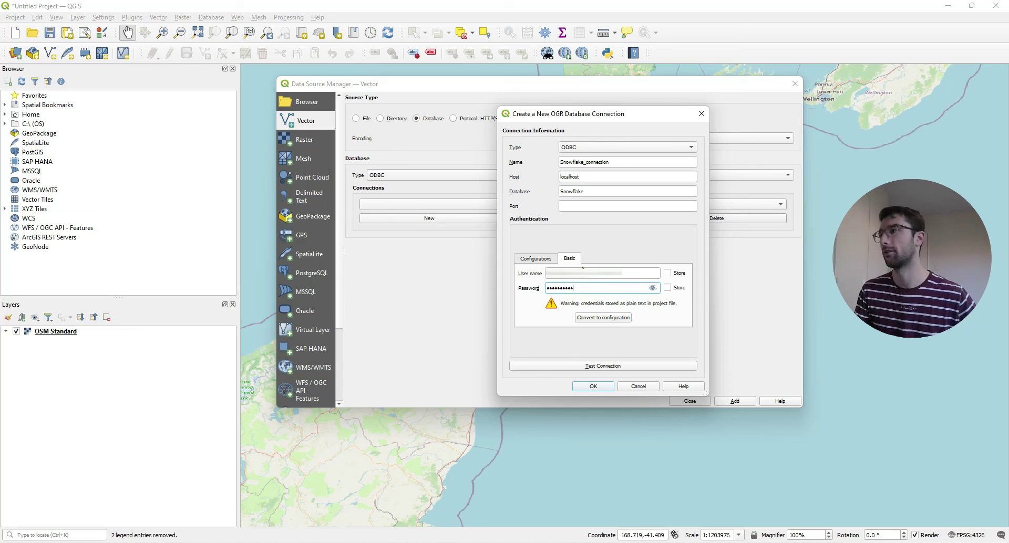
left_click(668, 273)
left_click(668, 288)
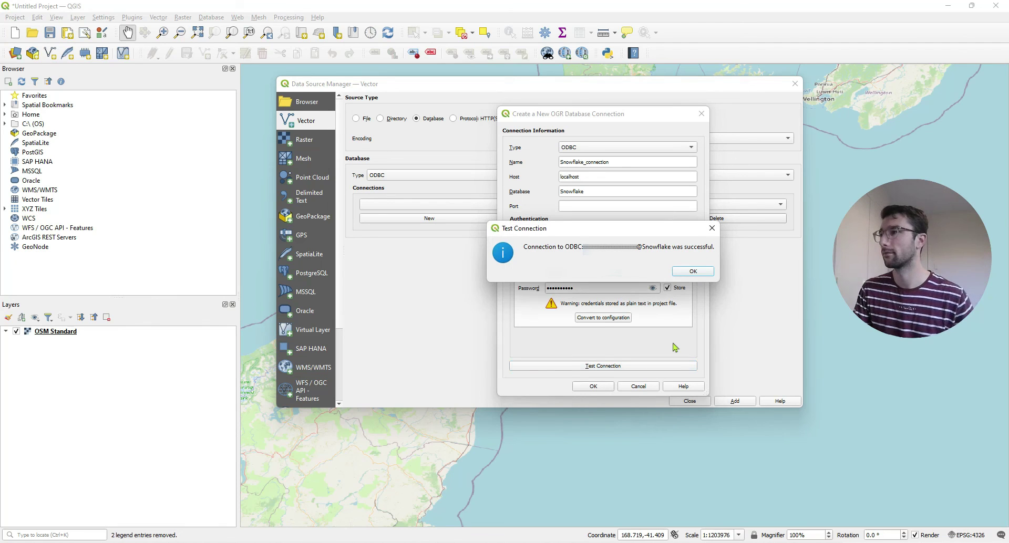
left_click(705, 272)
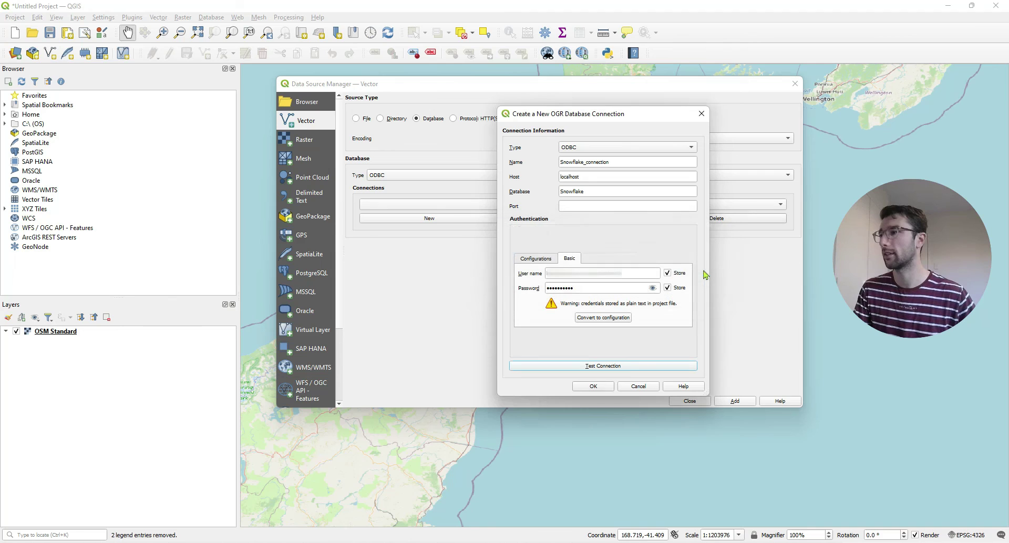
left_click(592, 387)
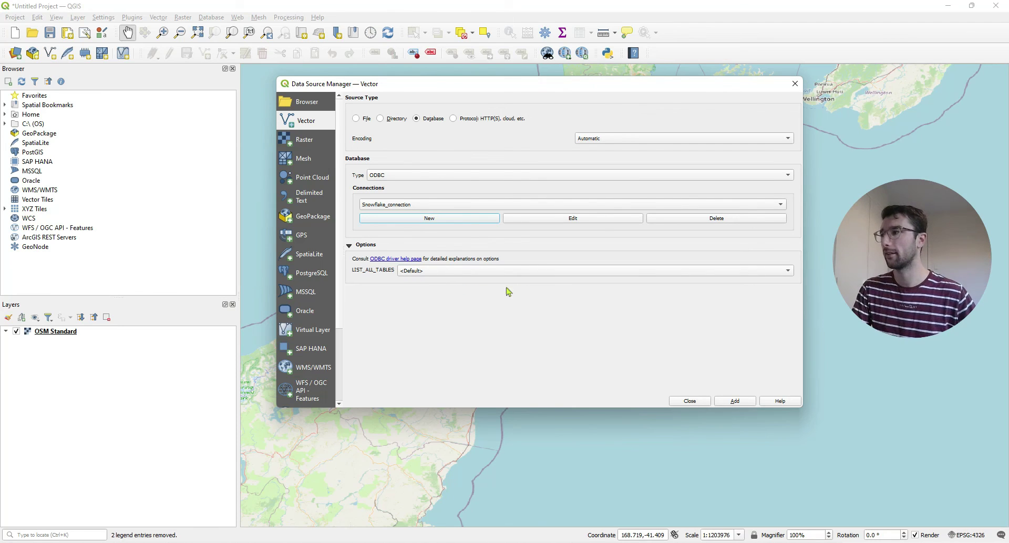
Add all Snowflake tables, TABLE_1 points and TABLE_2 line, as layers and close the Data Source Manager
left_click(734, 401)
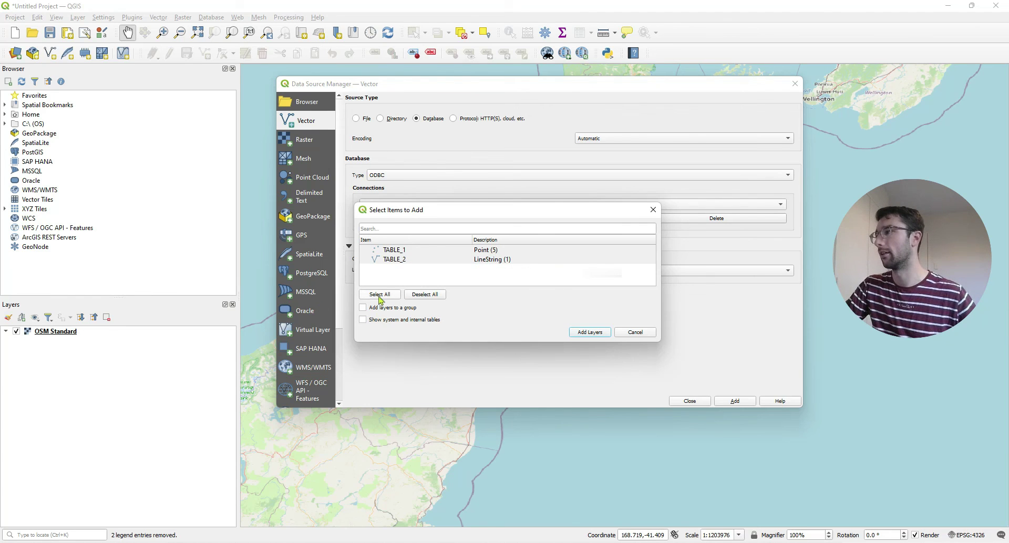
left_click(586, 333)
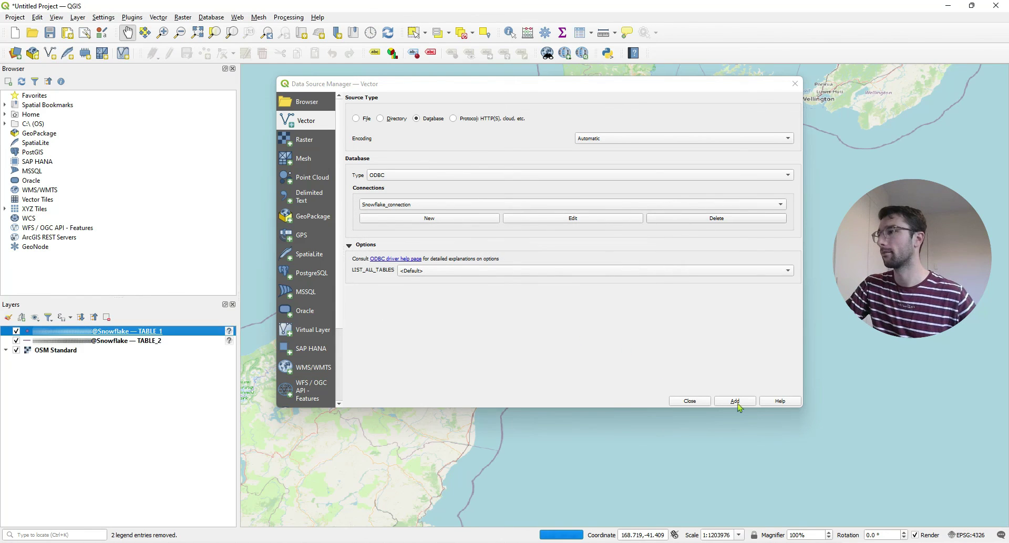
left_click(706, 402)
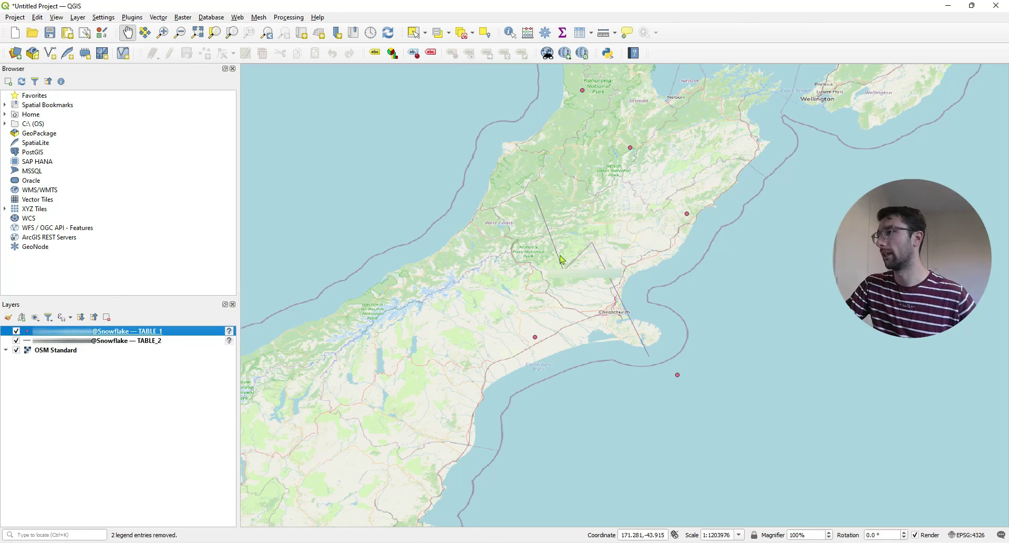
Hide the OSM Standard basemap and pan slightly to recenter the Snowflake points and line
left_click(491, 319)
left_click_drag(491, 320, 487, 322)
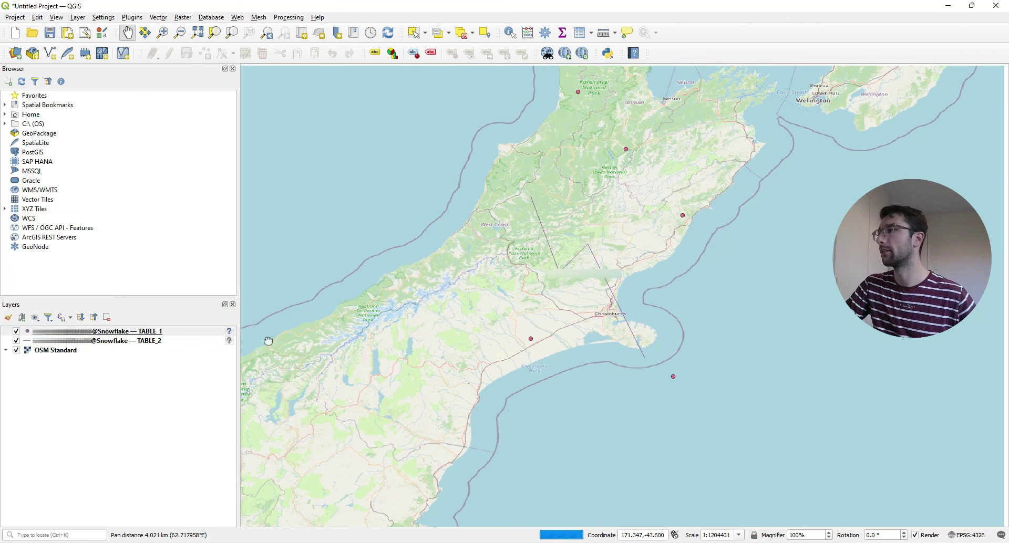
left_click(15, 356)
left_click(15, 353)
left_click_drag(390, 291, 395, 303)
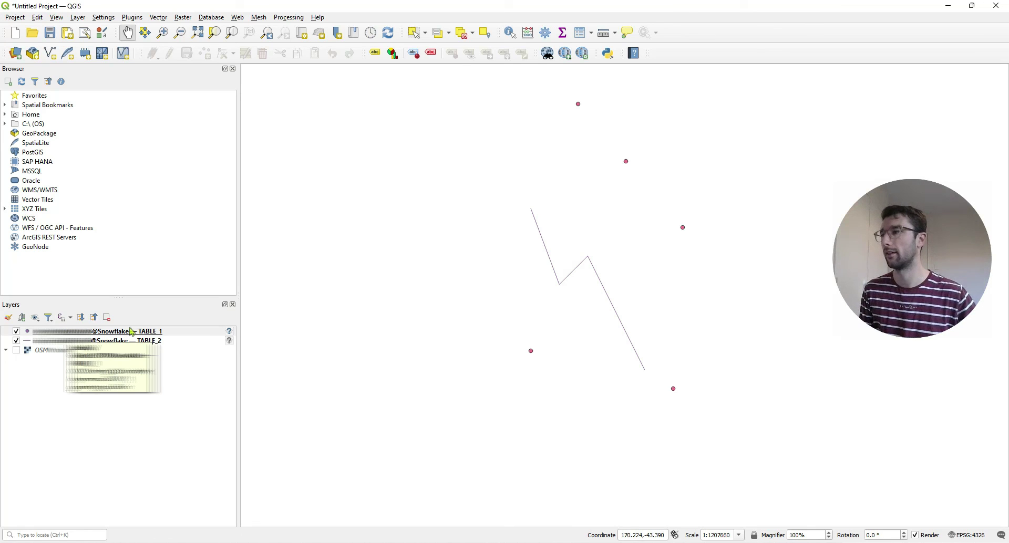
left_click_drag(379, 319, 376, 325)
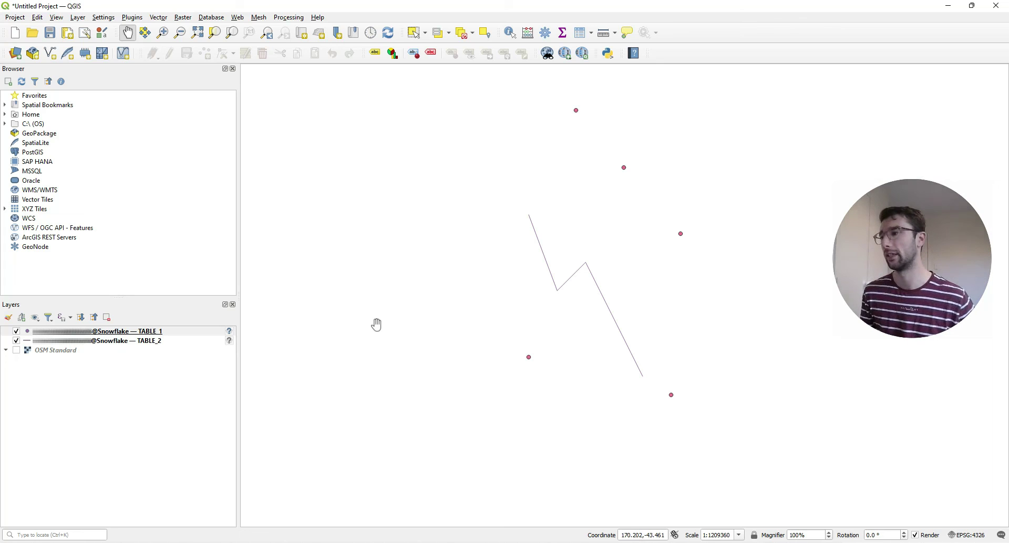
In the Snowflake worksheet, duplicate the TABLE_1 insert statement below, ending it with a semicolon
key("alt+Tab")
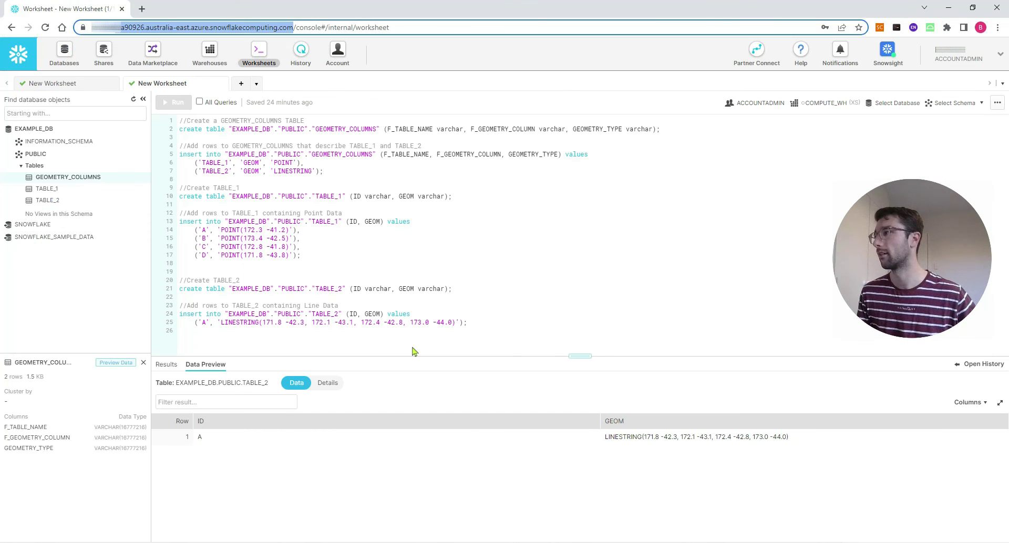
left_click(351, 255)
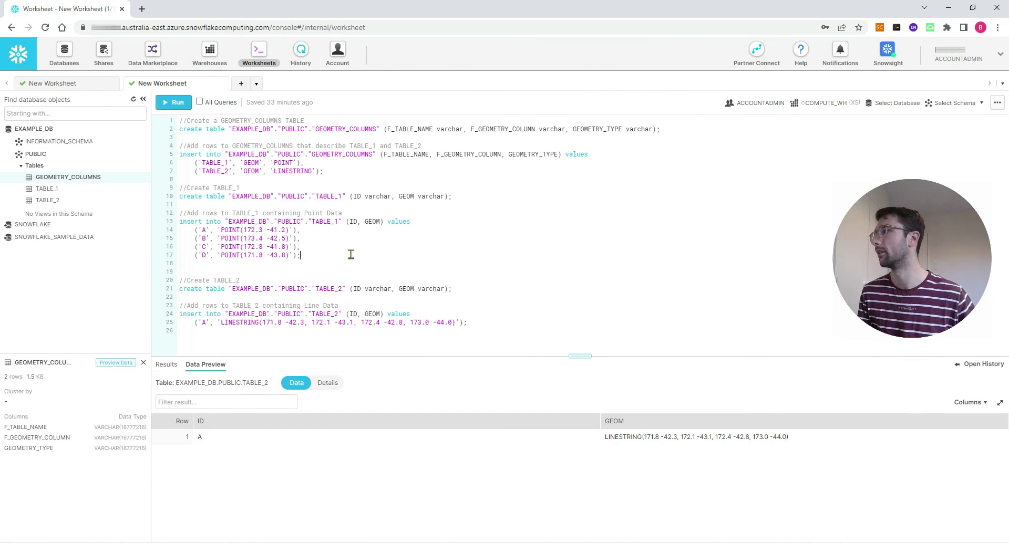
key("Return")
key("Return")
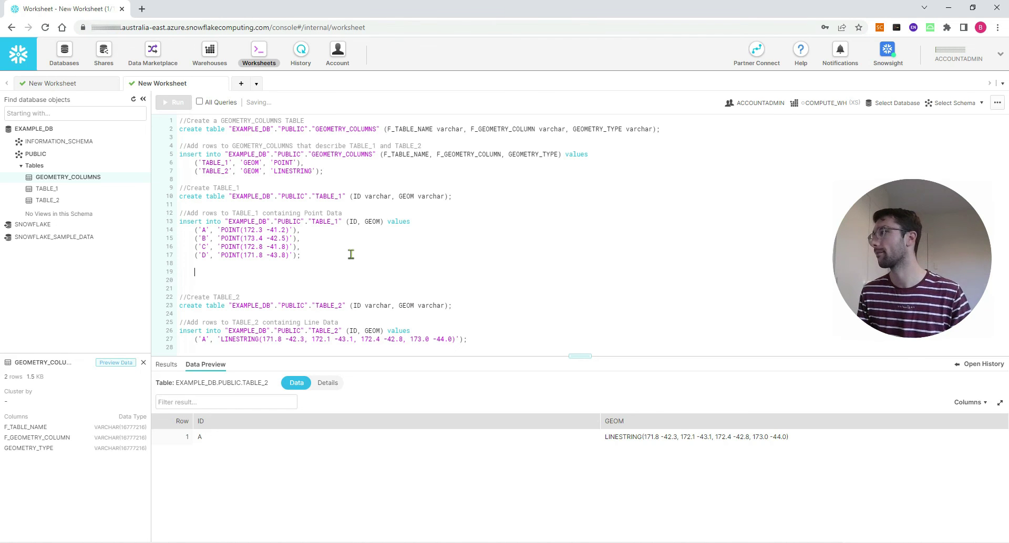
left_click_drag(308, 231, 162, 225)
key("ctrl+c")
left_click(214, 276)
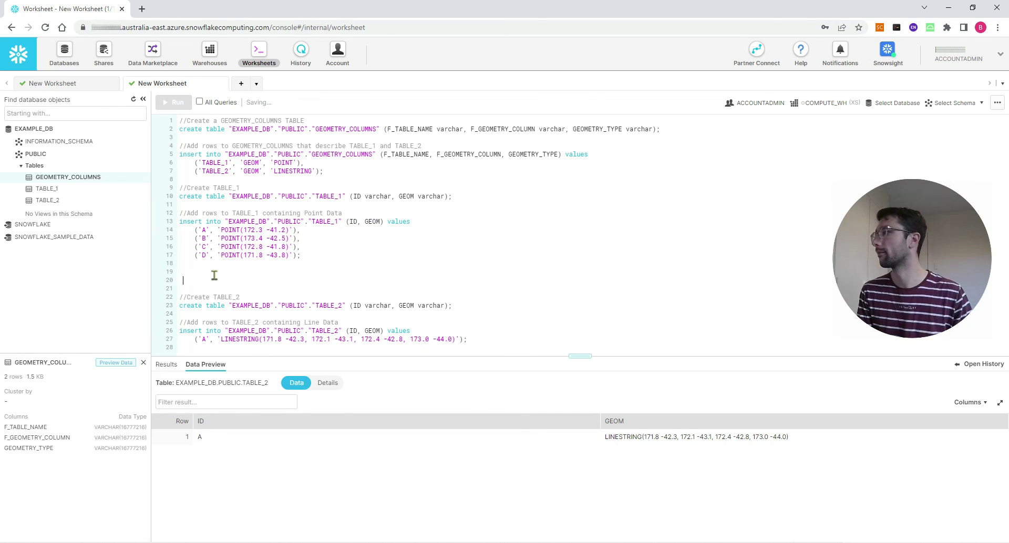
key("ctrl+v")
key("BackSpace")
type(";")
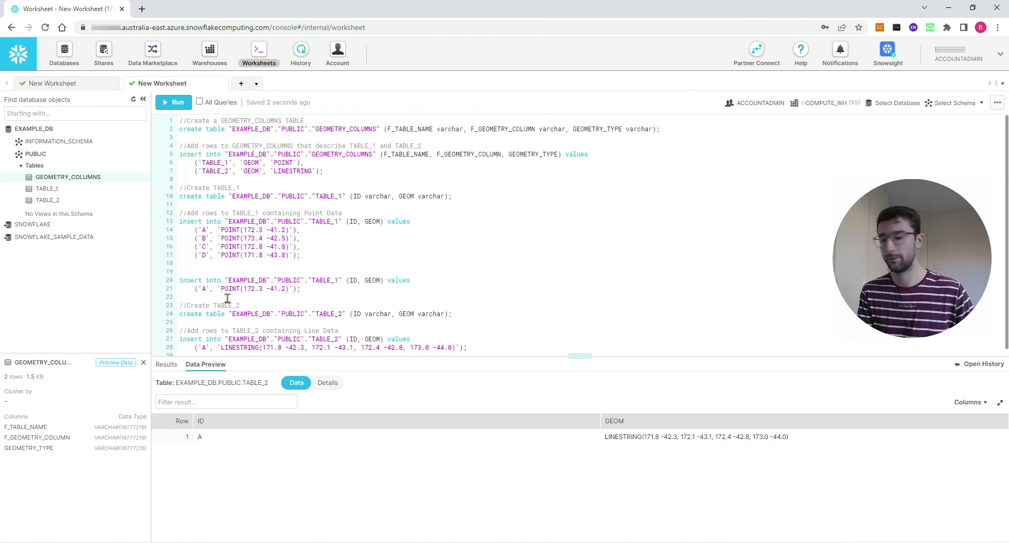
Change the new row to ID 'E' at POINT(174.3 -43.2) and run the insert
key("BackSpace")
type("E")
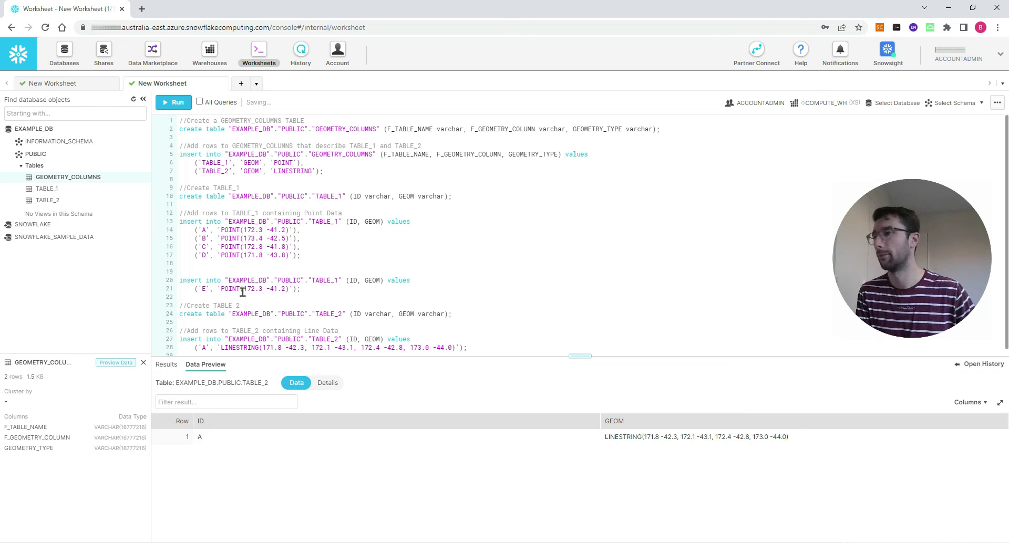
left_click(259, 289)
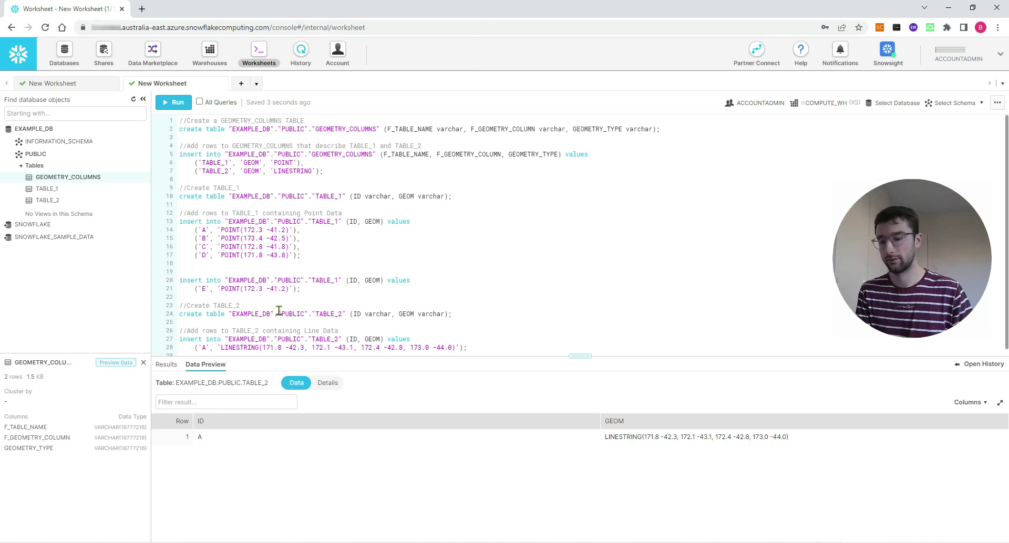
key("BackSpace")
type("4")
left_click(277, 289)
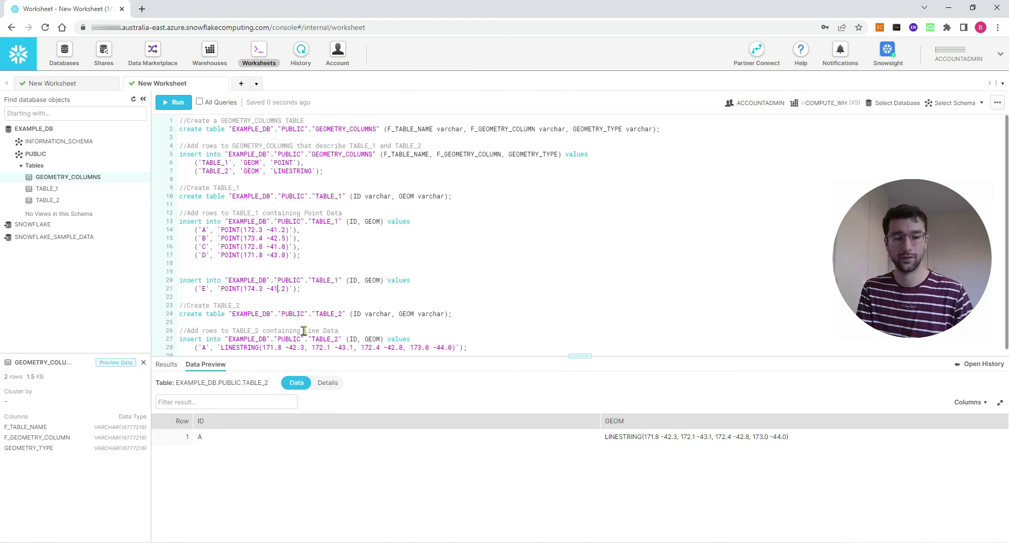
key("BackSpace")
type("3")
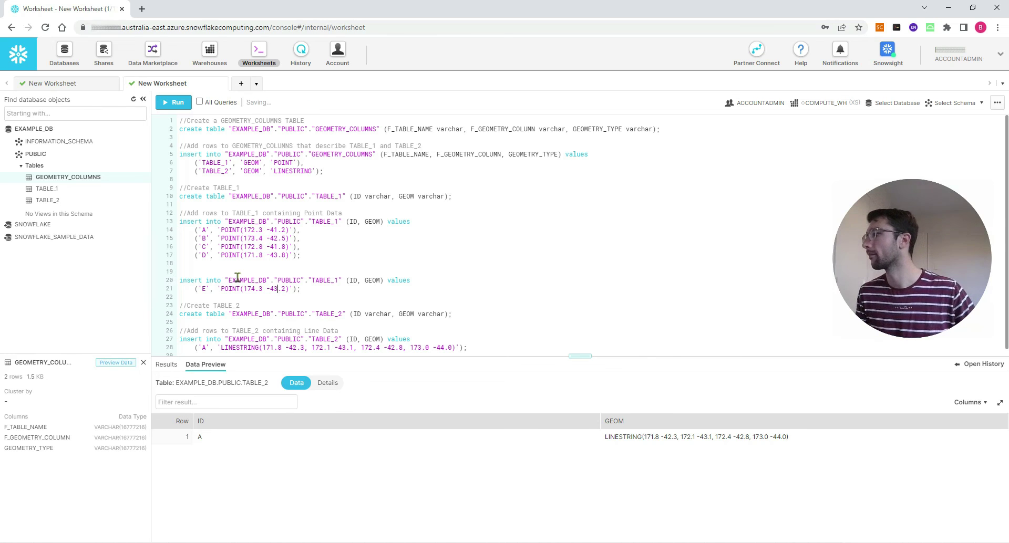
left_click(236, 280)
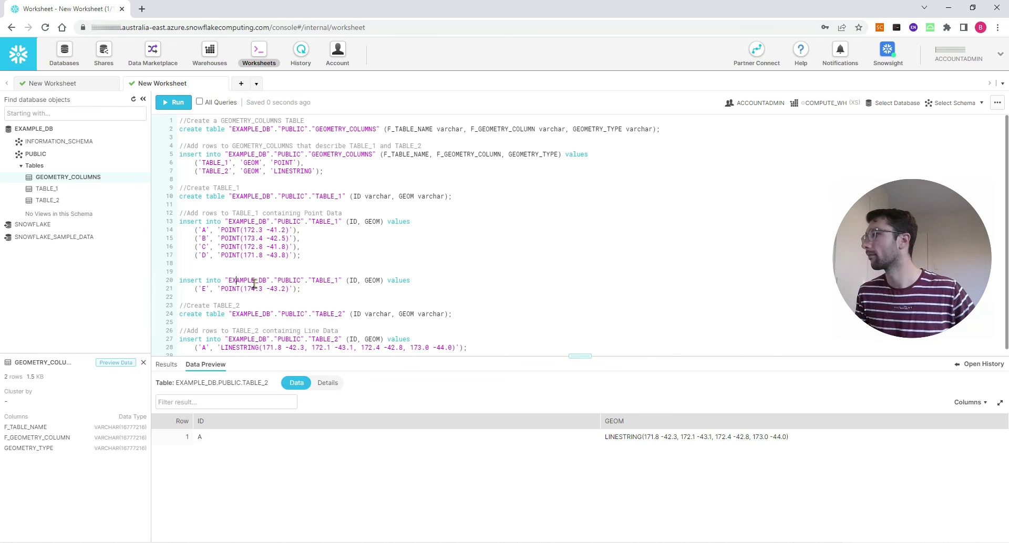
left_click(177, 105)
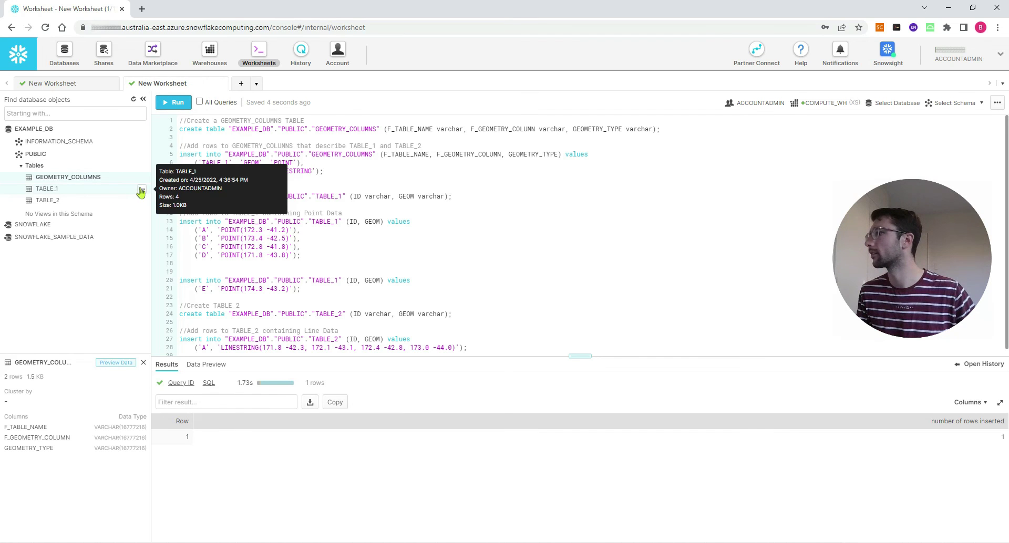
Preview TABLE_1, then change the insert's ID from E to F and run it
left_click(141, 189)
left_click(132, 201)
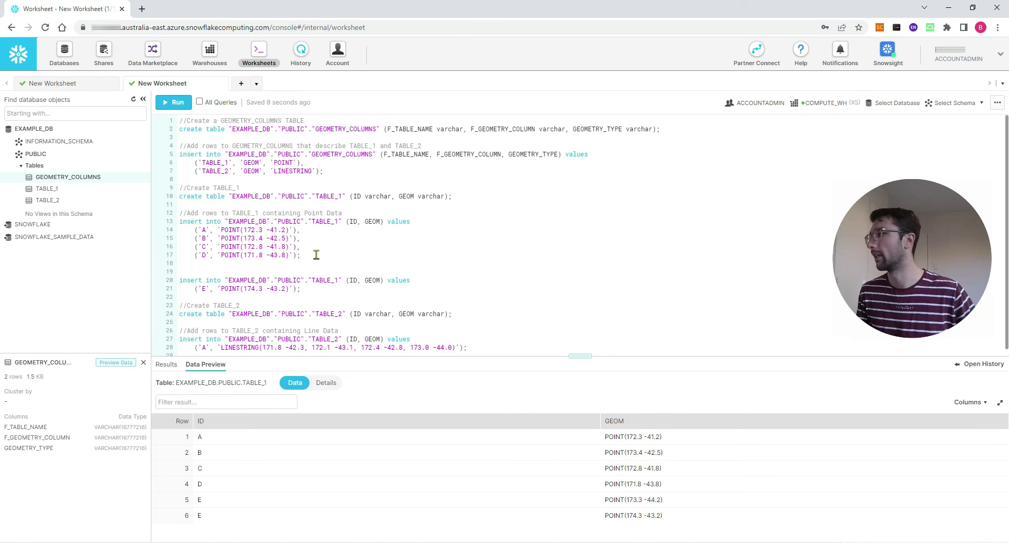
left_click(364, 293)
key("Return")
key("Return")
left_click(205, 288)
key("BackSpace")
type("F")
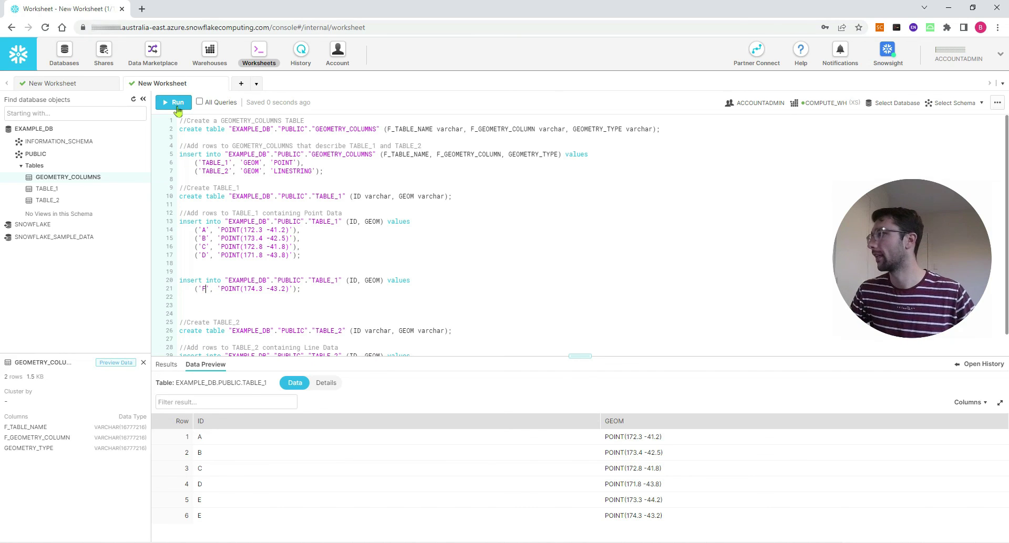
left_click(177, 104)
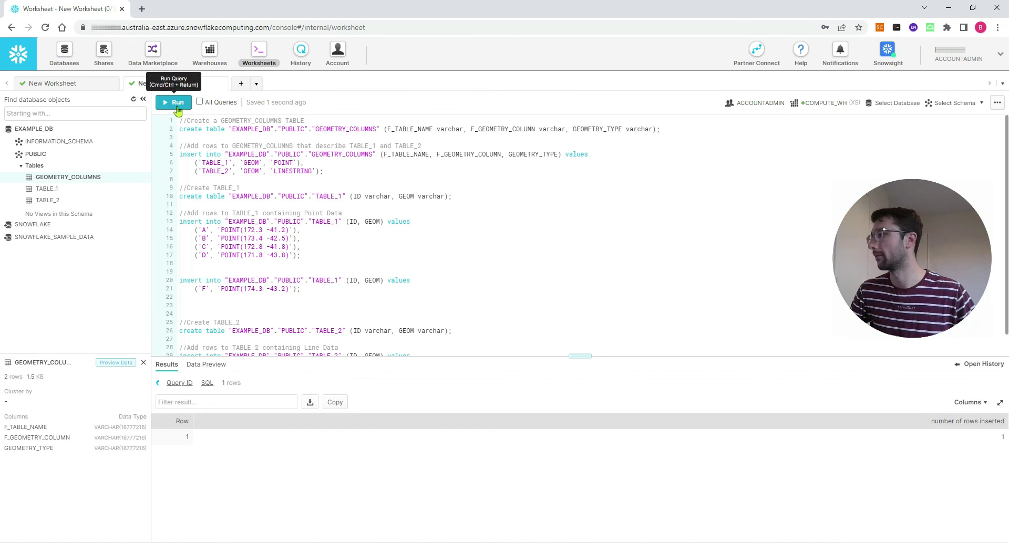
Preview the GEOMETRY_COLUMNS table and minimise the browser to return to QGIS
left_click(141, 178)
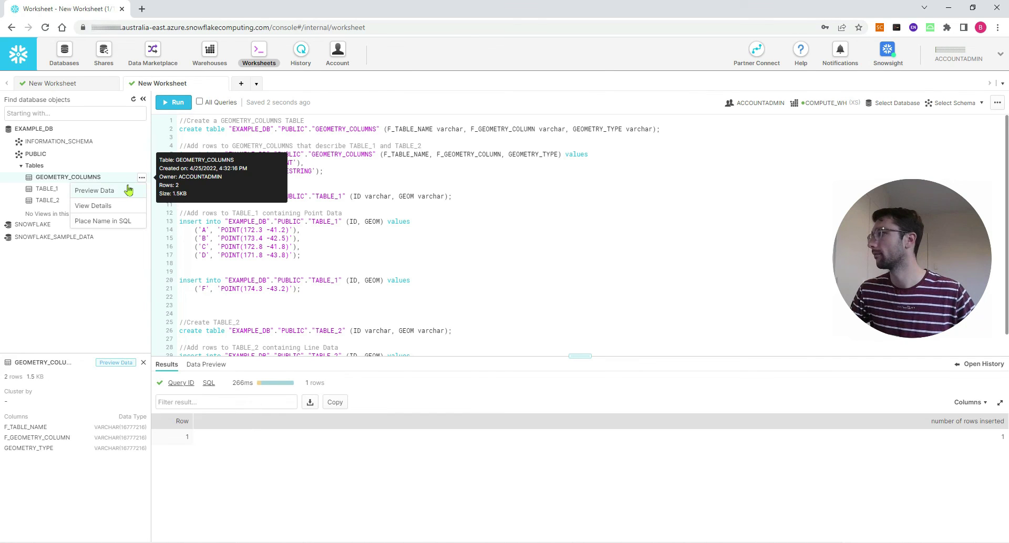
left_click(129, 191)
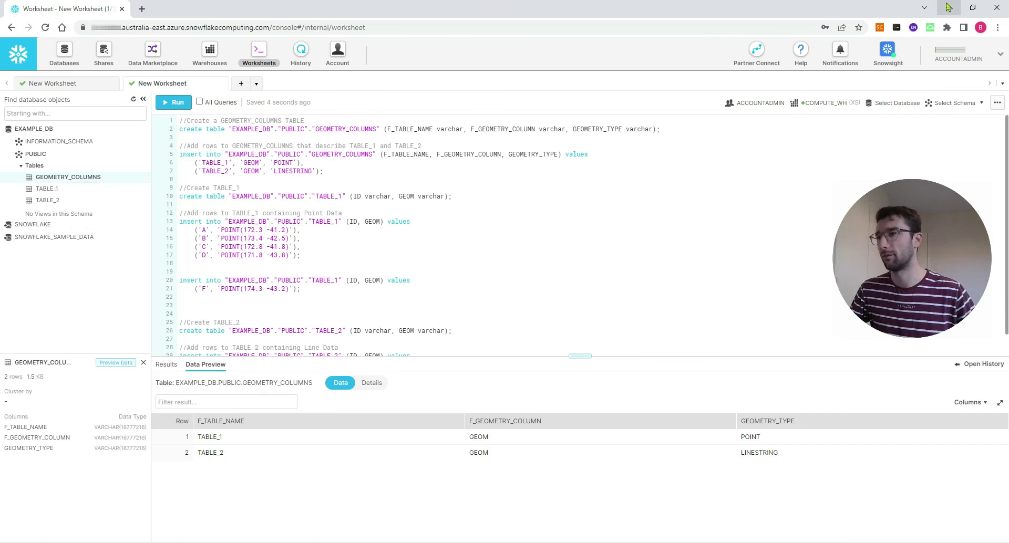
left_click(948, 7)
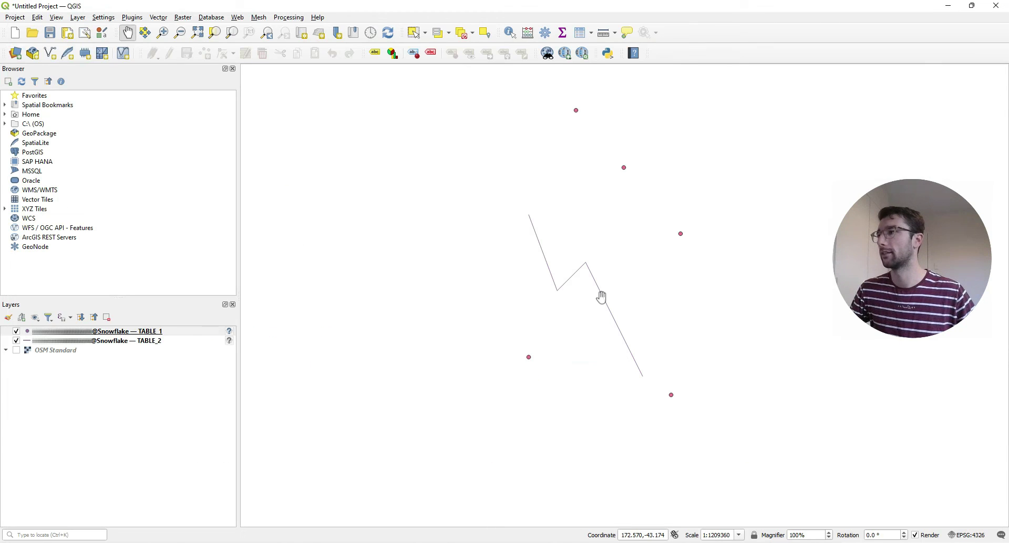
Zoom the map out until all six Snowflake points, including the new 174.3 -43.2 point, show with the line
scroll(602, 298, "down", 1)
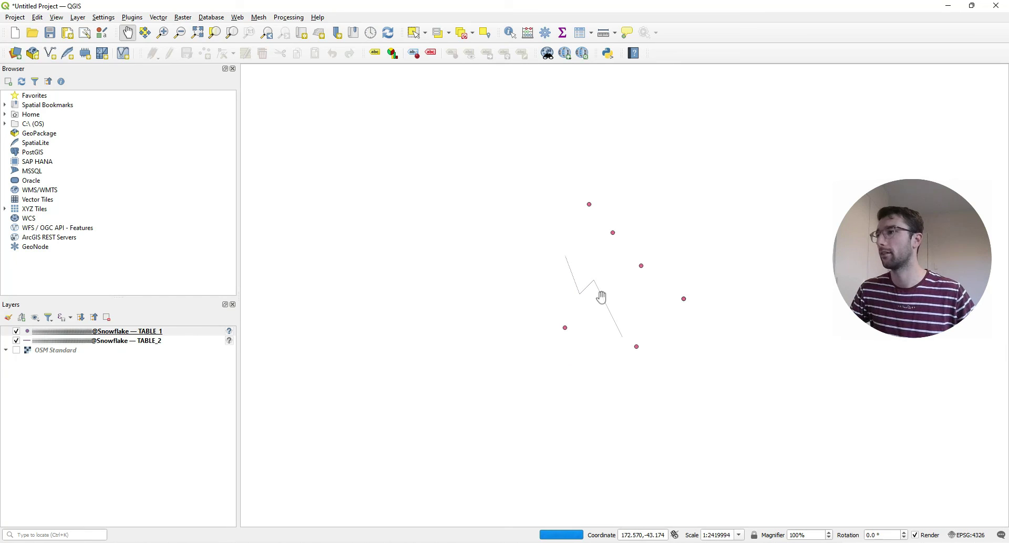